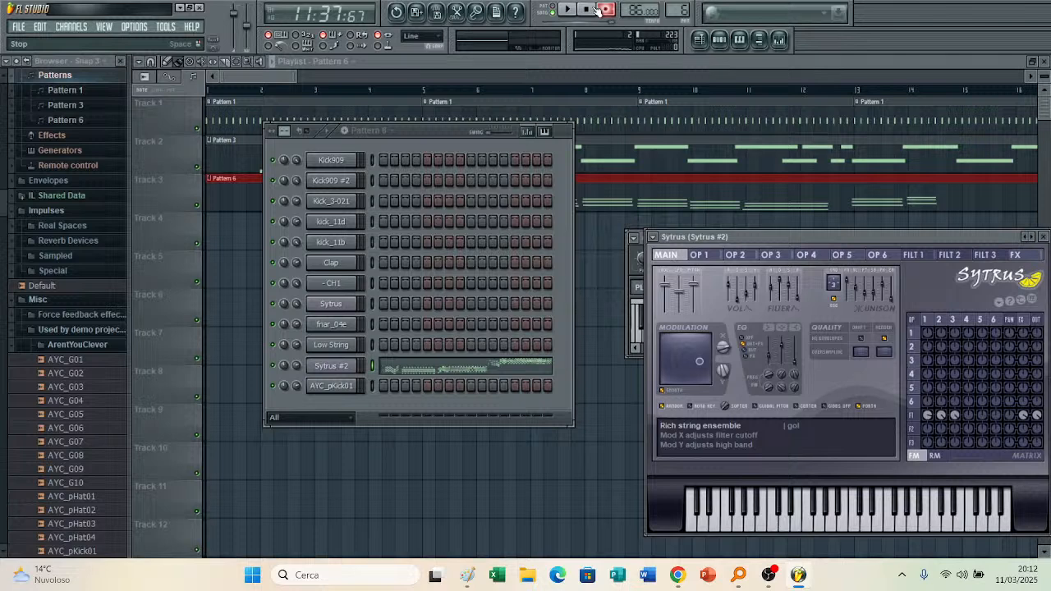
# Step: Turn off recording, add the AYC_G09 sample as a new channel, and enable Reverse for it
pyautogui.click(605, 10)
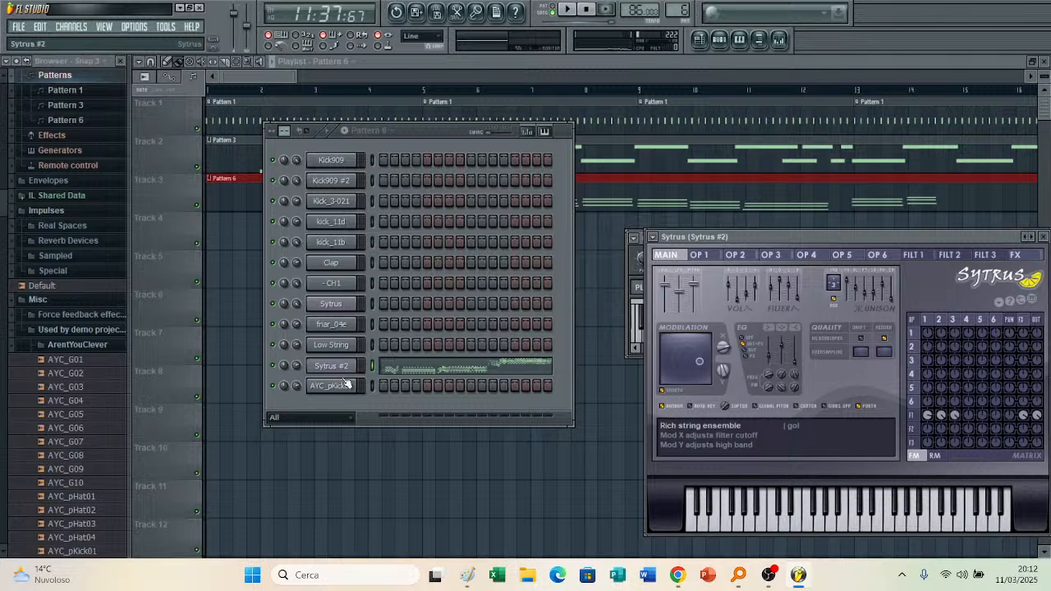
pyautogui.click(35, 471)
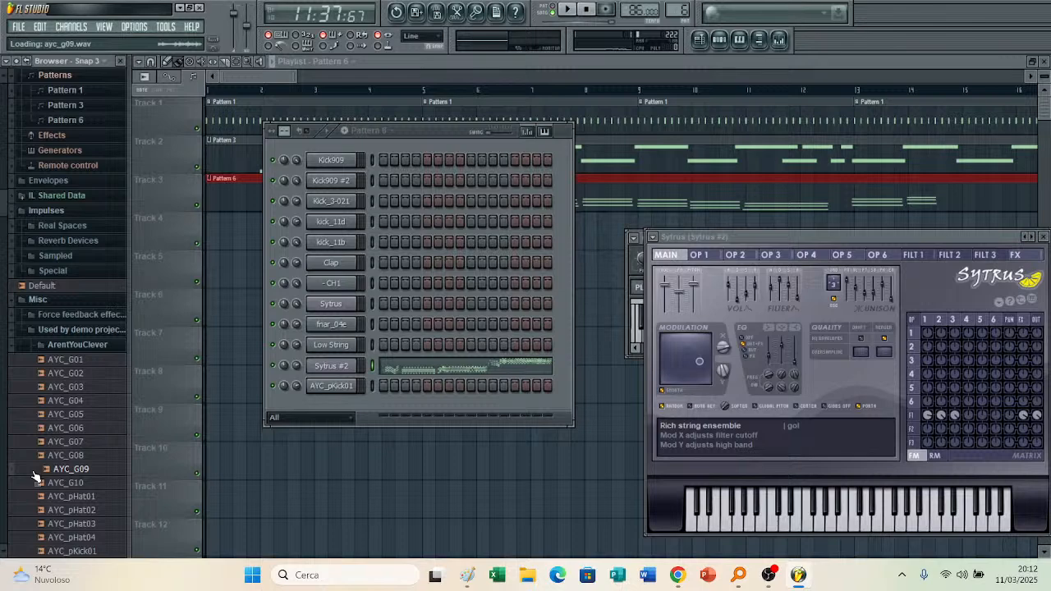
pyautogui.moveTo(35, 474); pyautogui.dragTo(347, 408)
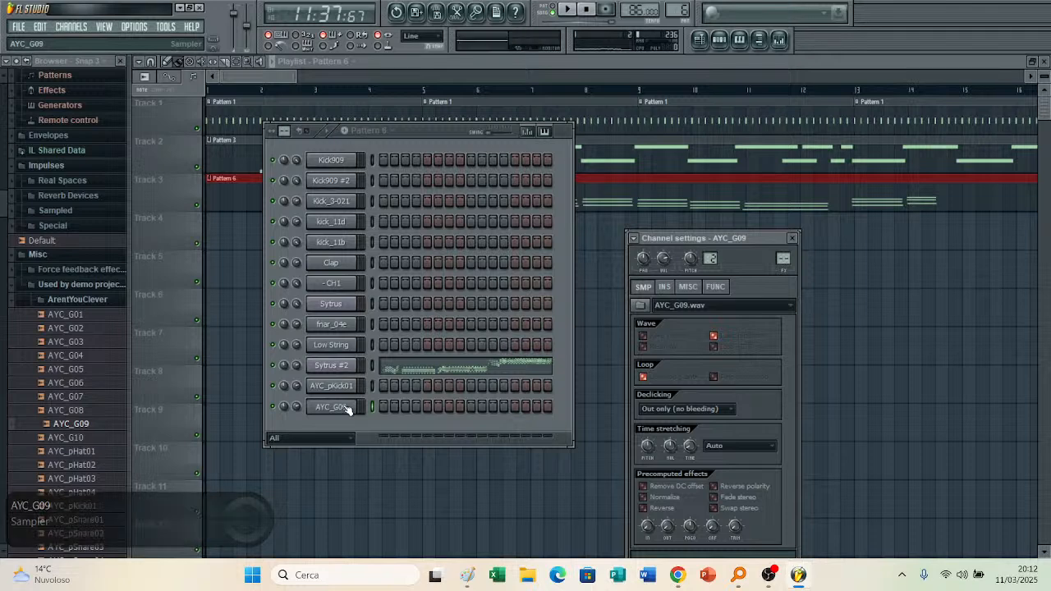
pyautogui.click(672, 511)
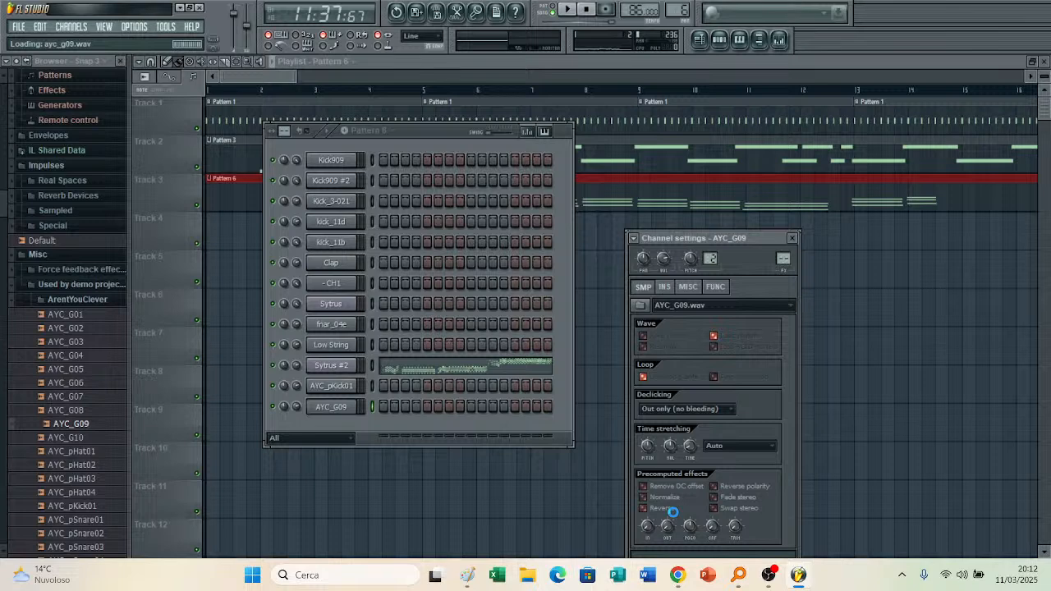
# Step: Show the keyboard editor and keep a single low note on the first step of the AYC_G09 channel
pyautogui.click(544, 133)
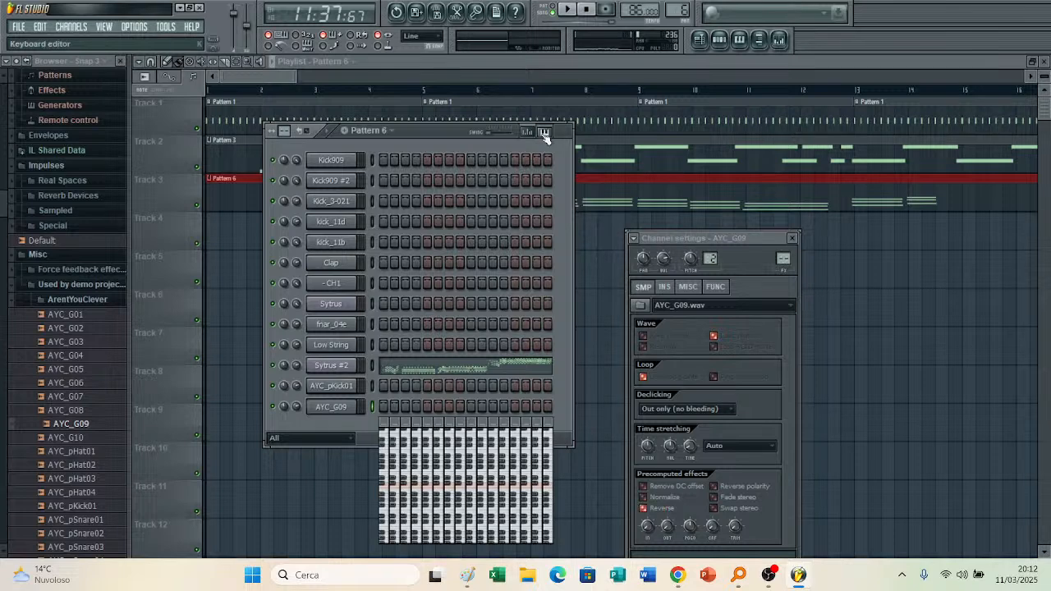
pyautogui.click(386, 542)
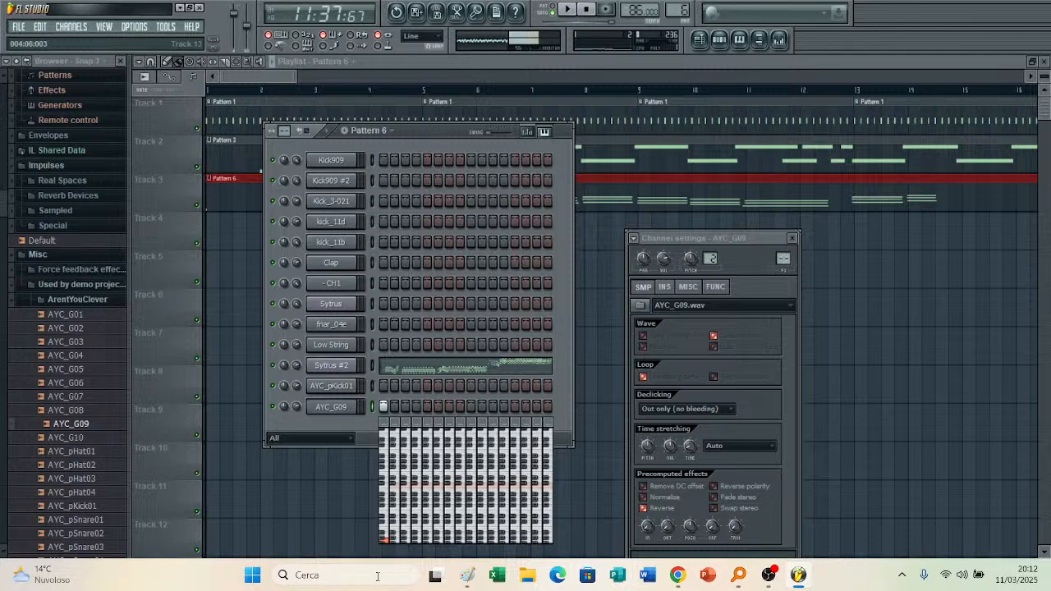
pyautogui.moveTo(394, 540)
pyautogui.mouseDown()
pyautogui.moveTo(394, 589)
pyautogui.moveTo(376, 531)
pyautogui.mouseUp()
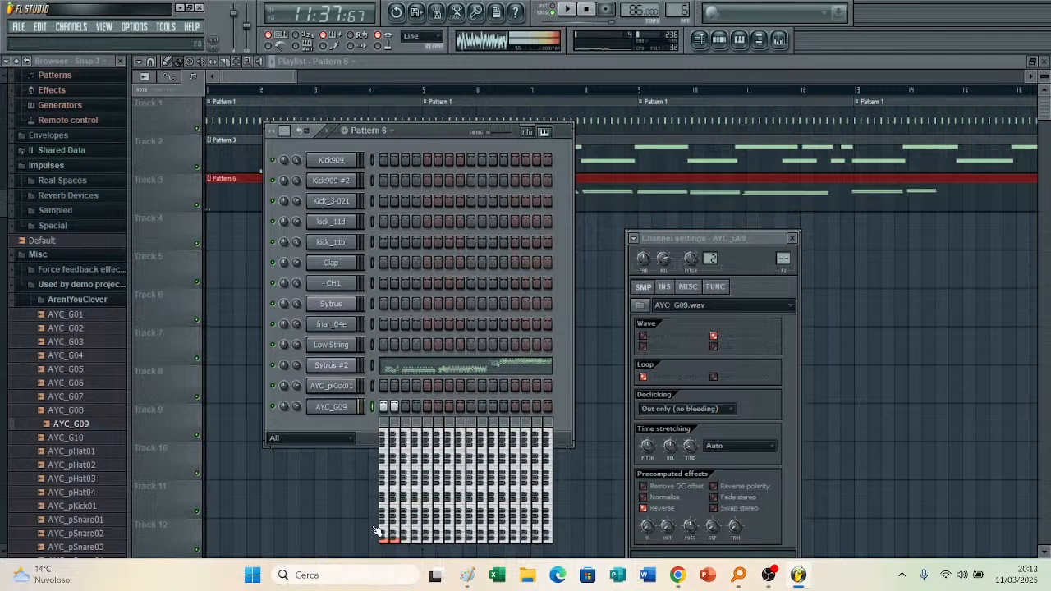
pyautogui.rightClick(397, 545)
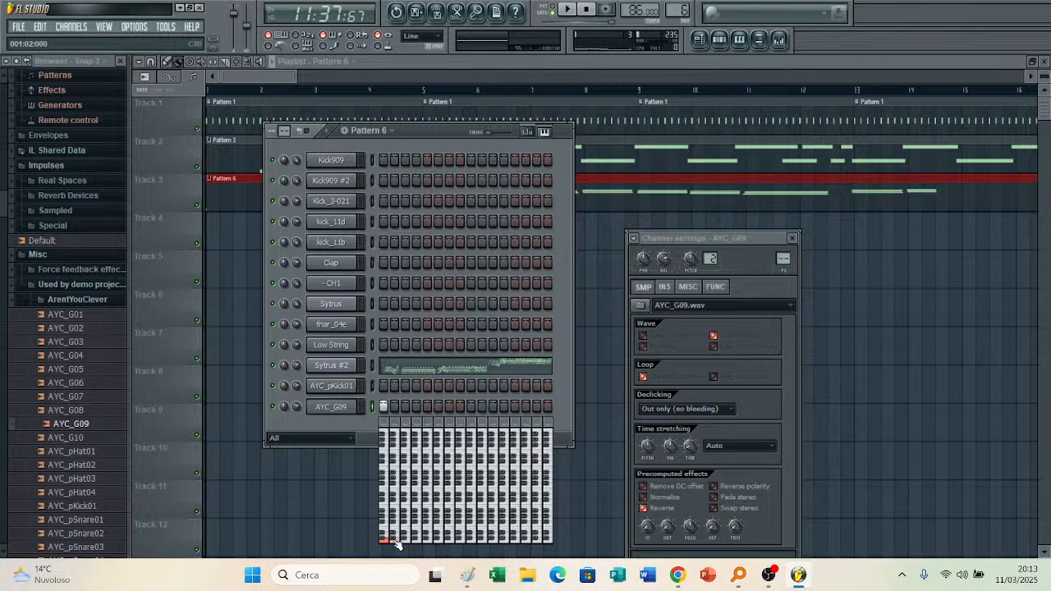
# Step: Audition different pitches for the first AYC_G09 step and set its note to F2
pyautogui.press('space')
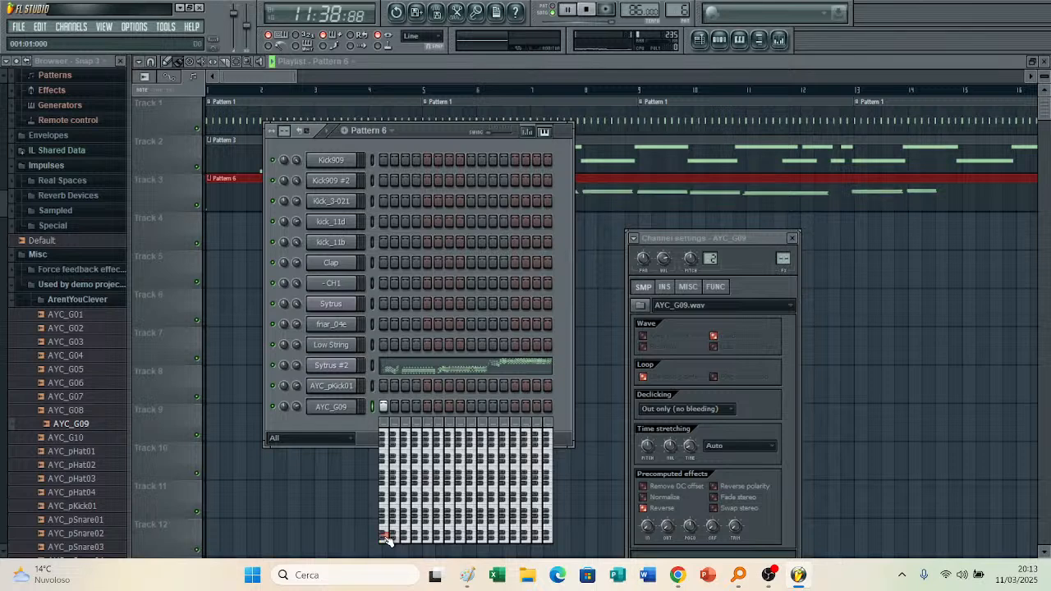
pyautogui.moveTo(386, 538)
pyautogui.mouseDown()
pyautogui.moveTo(384, 422)
pyautogui.moveTo(372, 472)
pyautogui.mouseUp()
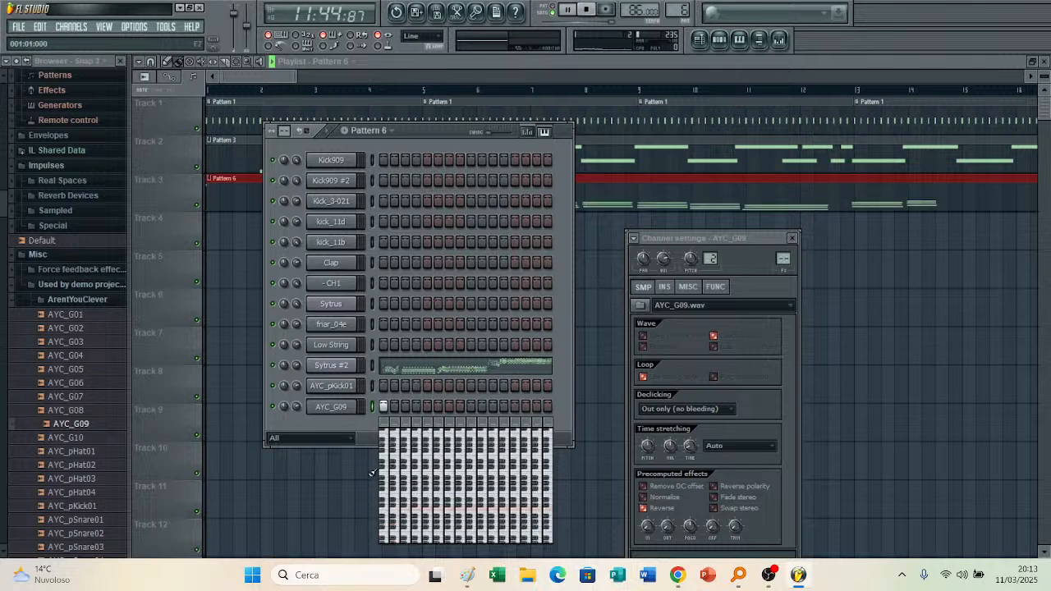
pyautogui.click(393, 502)
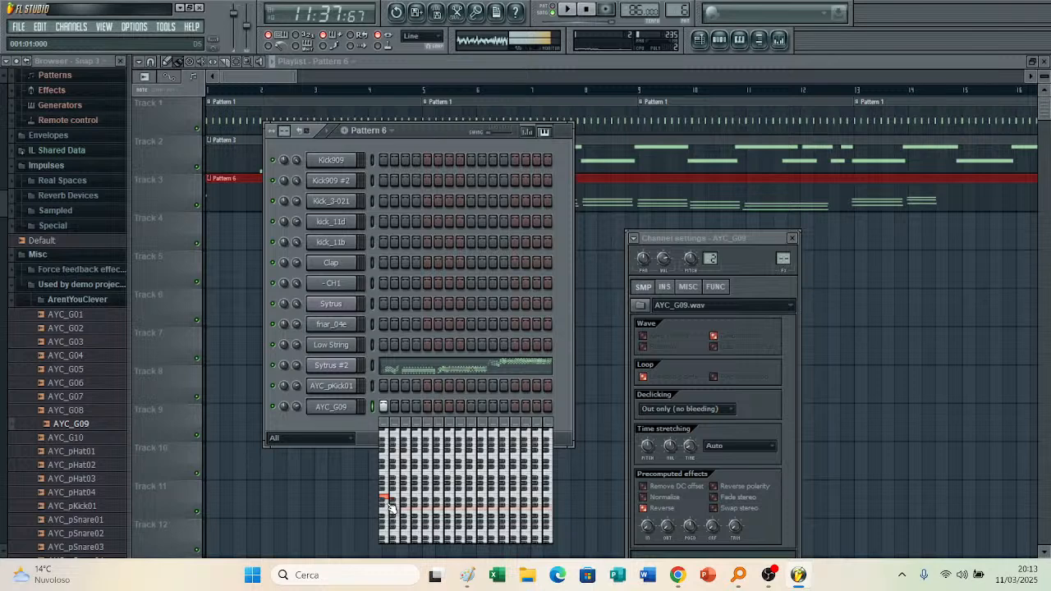
pyautogui.moveTo(390, 506); pyautogui.dragTo(391, 575)
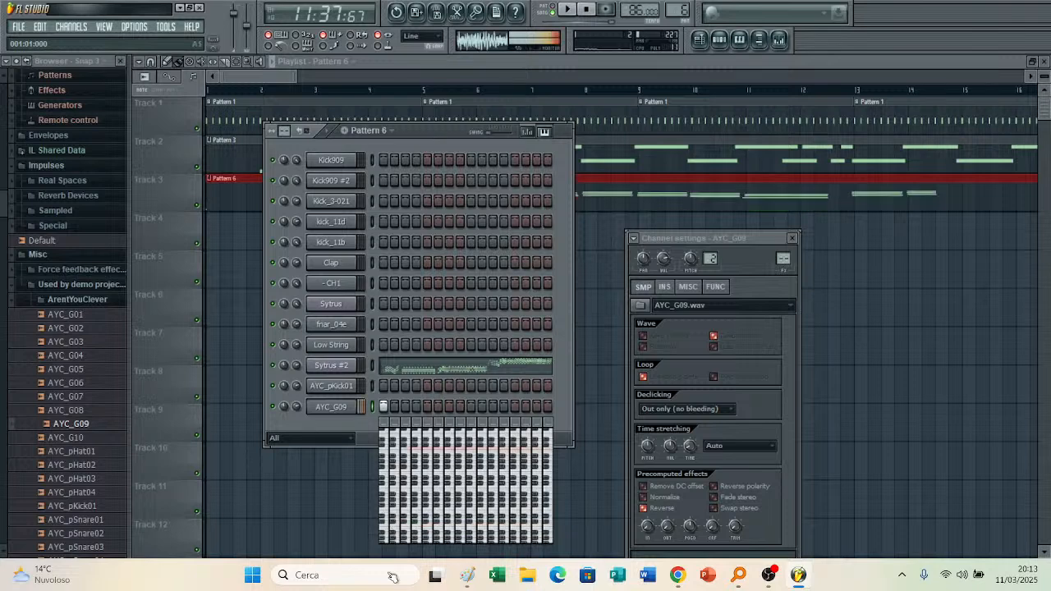
pyautogui.press('space')
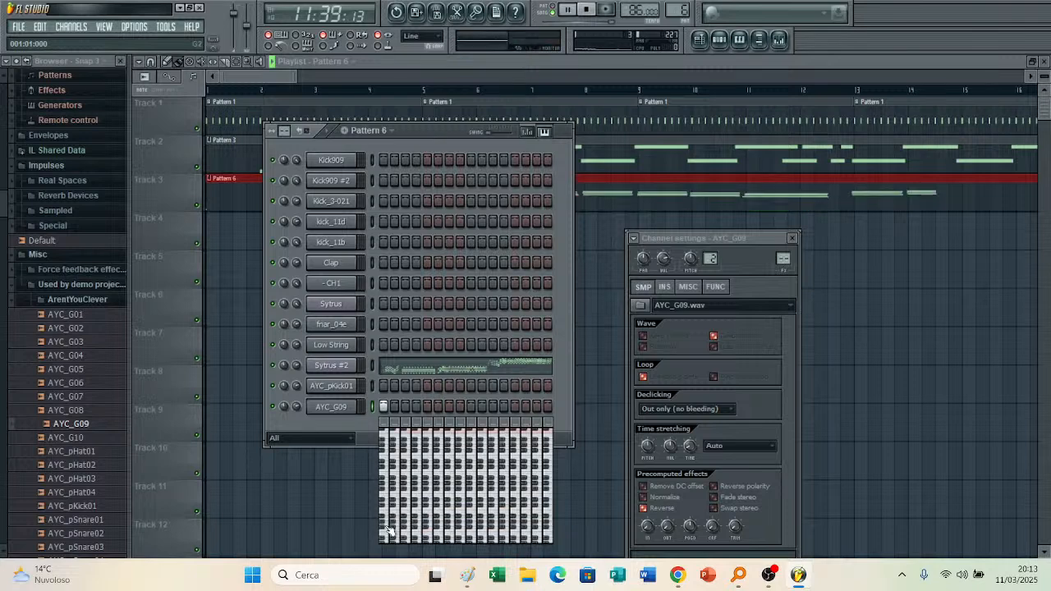
pyautogui.press('space')
pyautogui.click(390, 533)
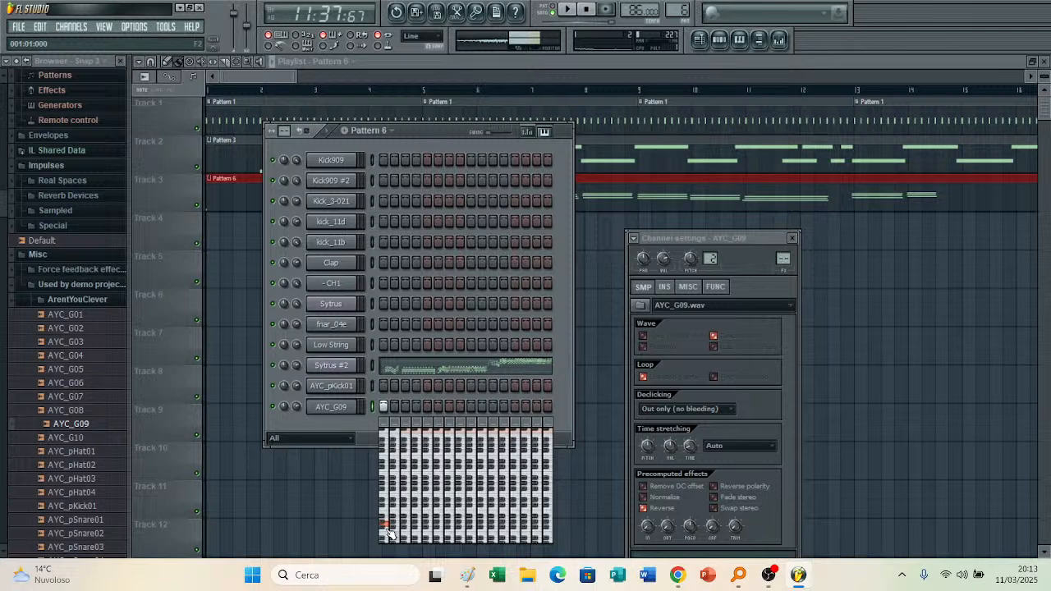
# Step: Insert a DrumPad channel and a Sytrus channel above the AYC_G09 channel
pyautogui.rightClick(329, 411)
pyautogui.moveTo(378, 503)
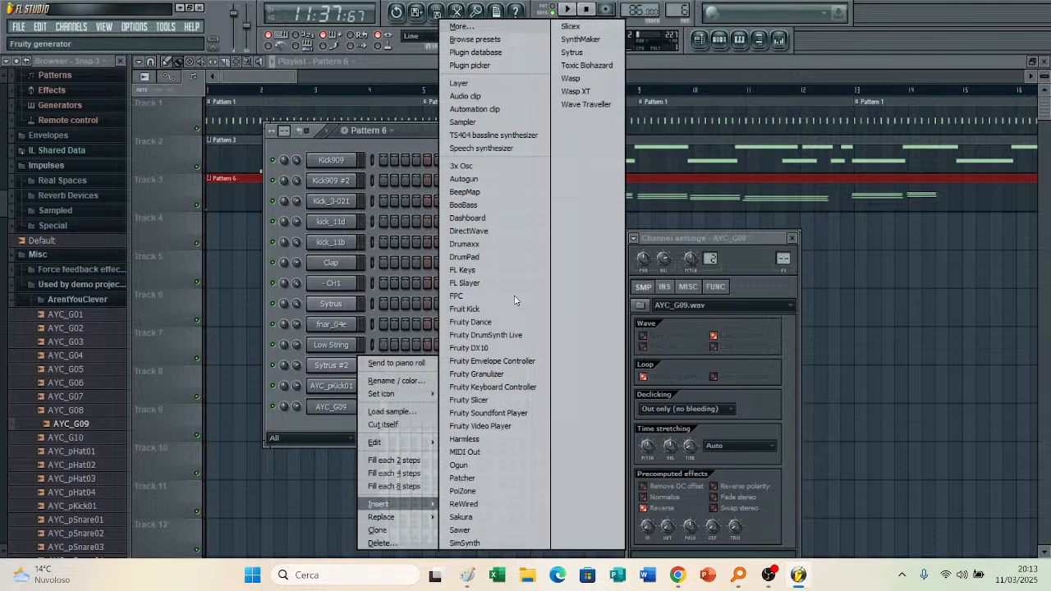
pyautogui.click(464, 256)
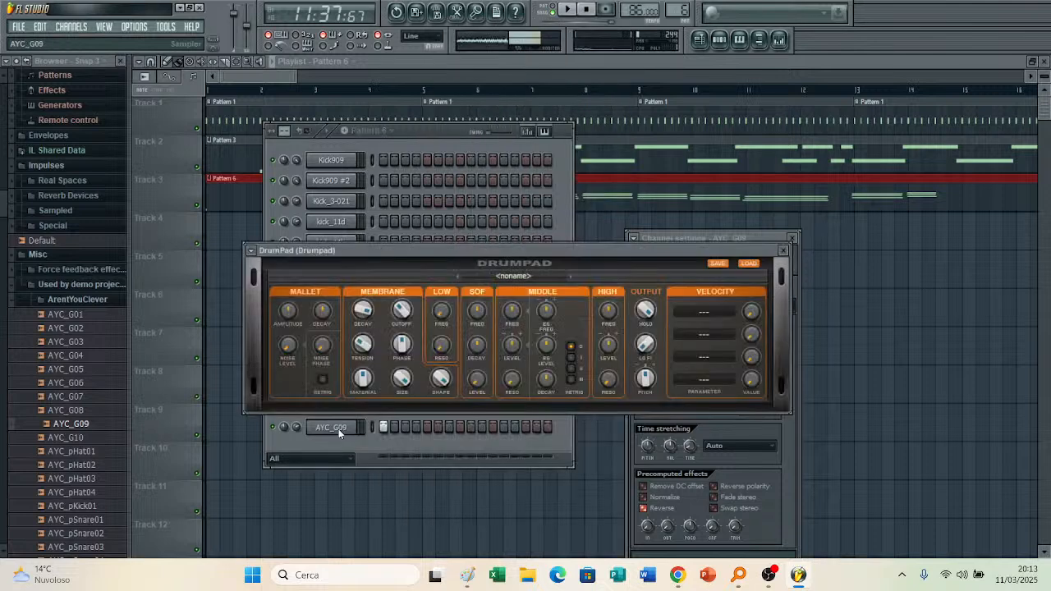
pyautogui.rightClick(338, 428)
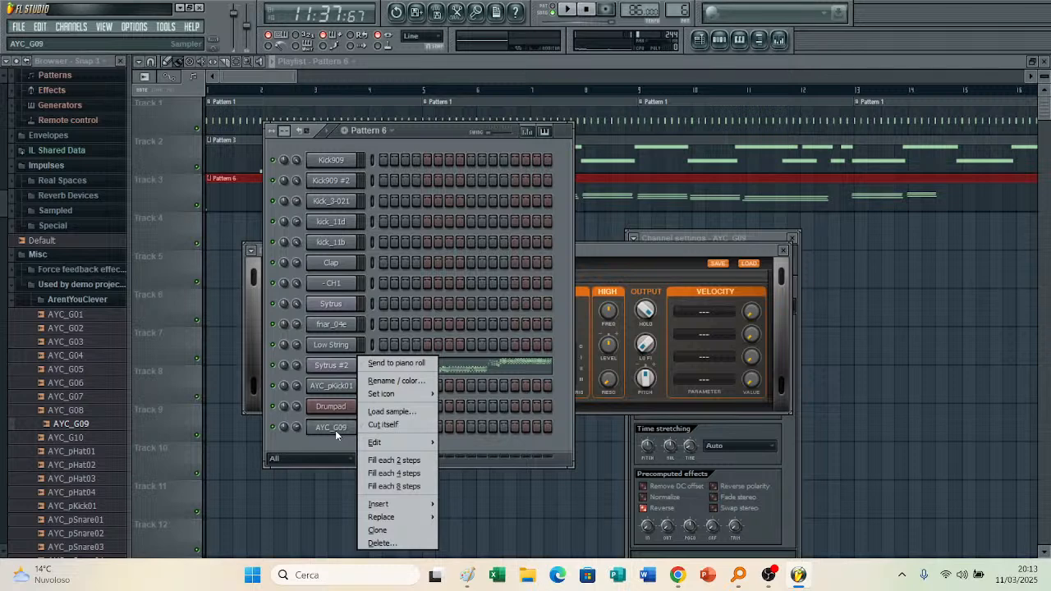
pyautogui.moveTo(386, 504)
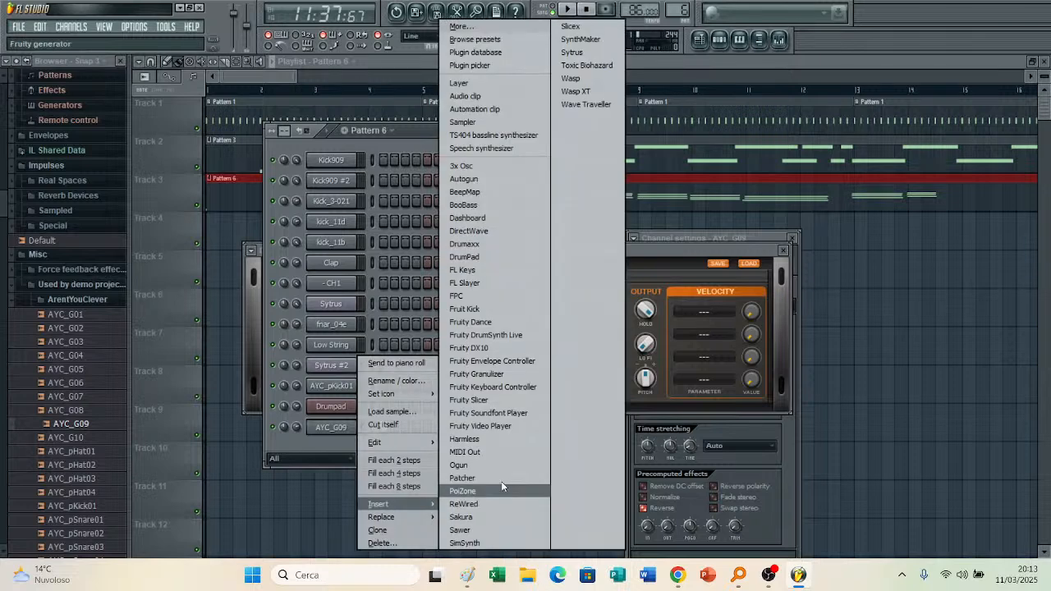
pyautogui.click(501, 481)
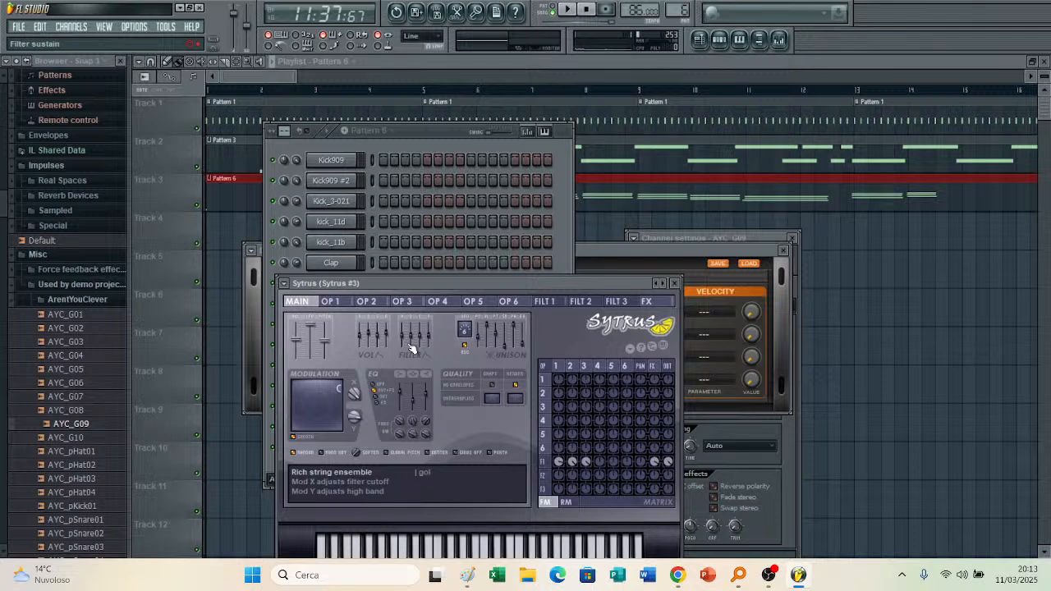
# Step: Load a different preset in the new Sytrus #3 instrument and play a few notes to audition it
pyautogui.click(284, 282)
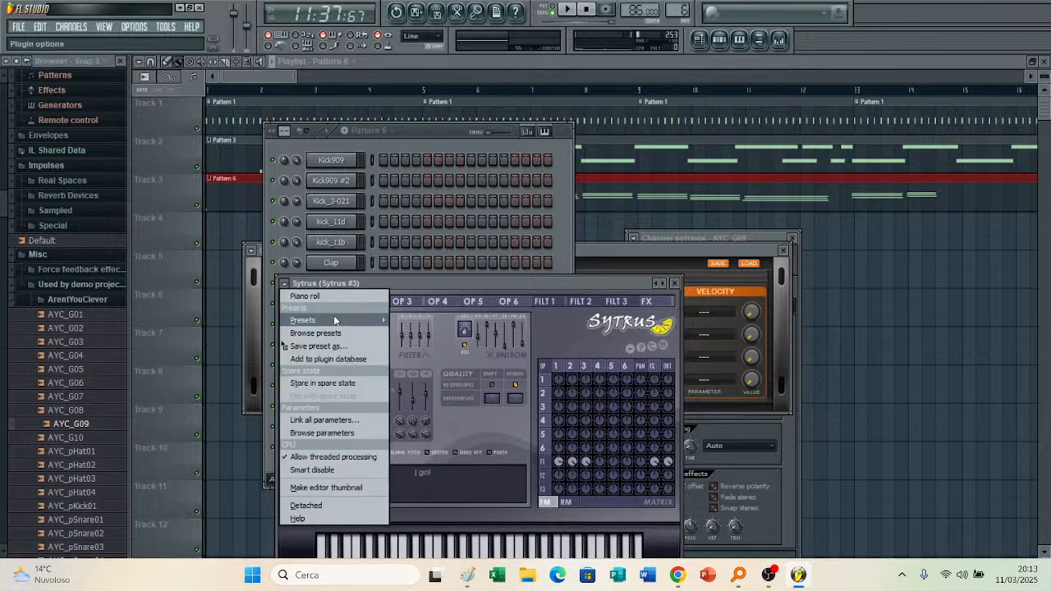
pyautogui.click(422, 487)
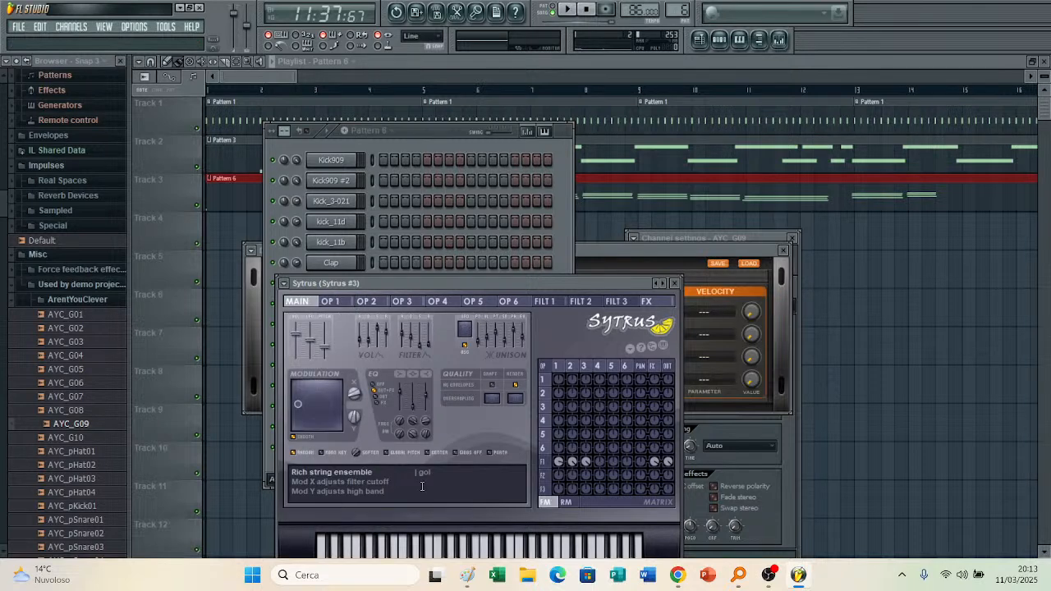
pyautogui.press('d')
pyautogui.press('s')
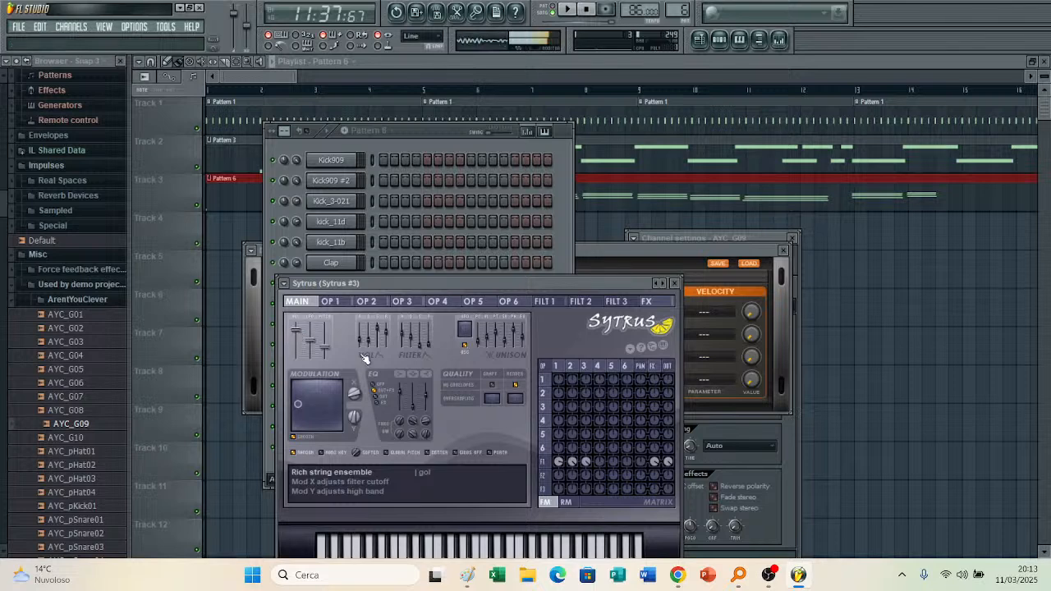
pyautogui.press('c')
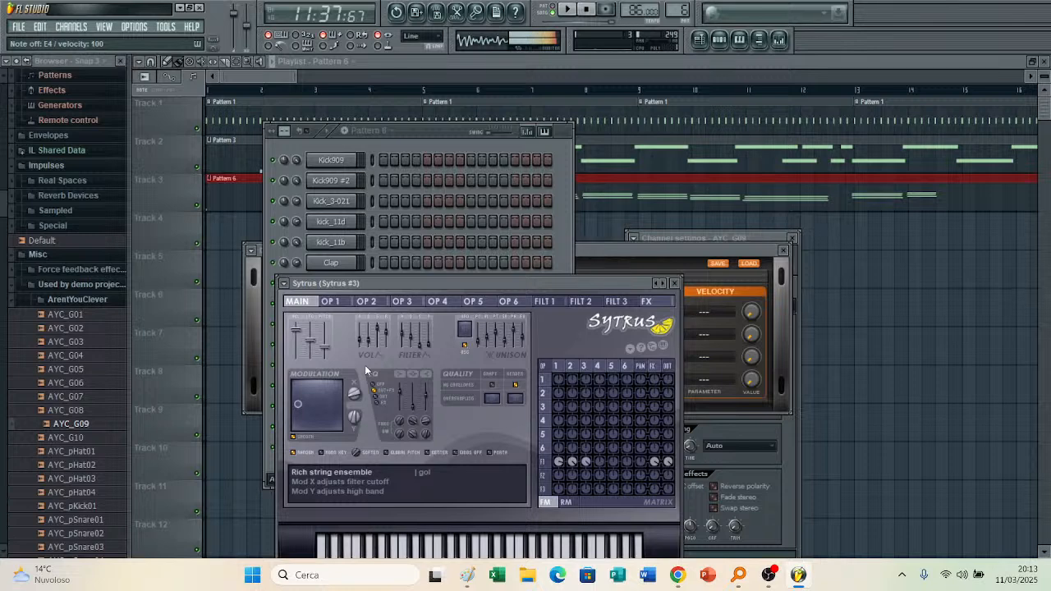
pyautogui.press('d')
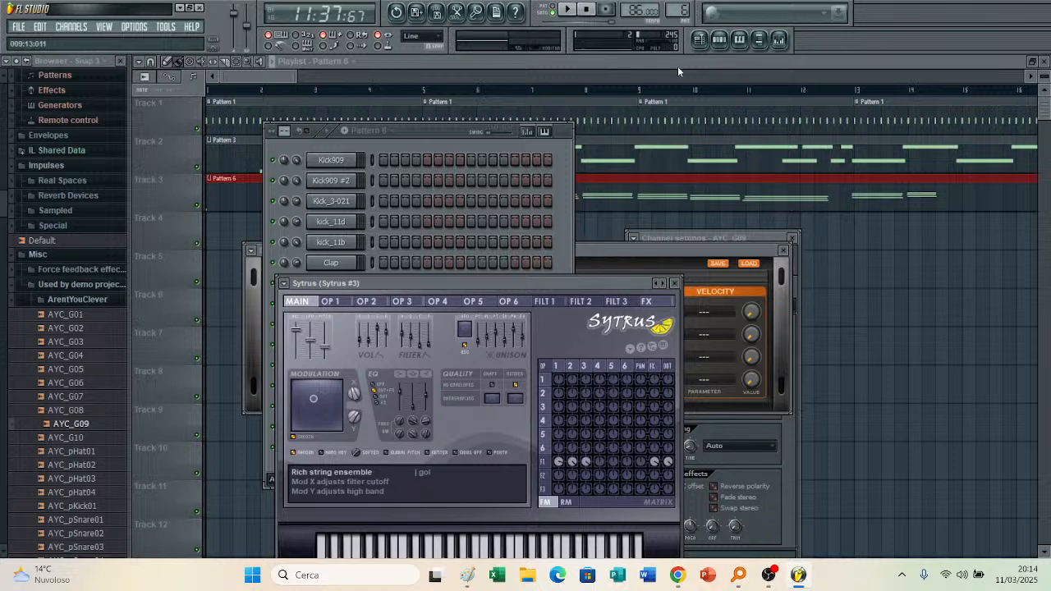
# Step: Switch to pattern 30 and place its clip at bar 1 on playlist Track 4
pyautogui.moveTo(678, 11); pyautogui.dragTo(678, 1)
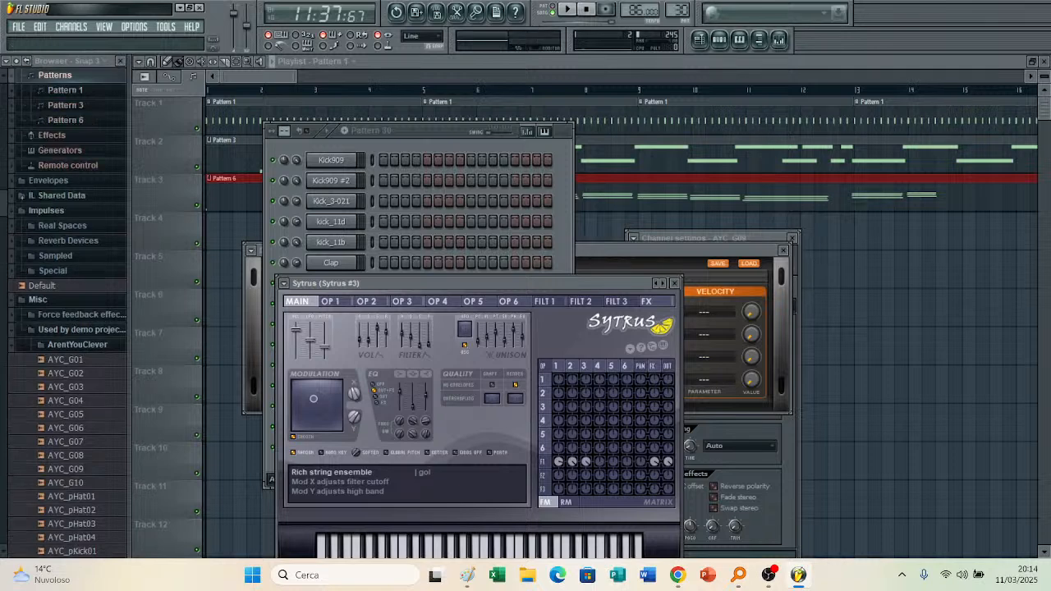
pyautogui.click(229, 309)
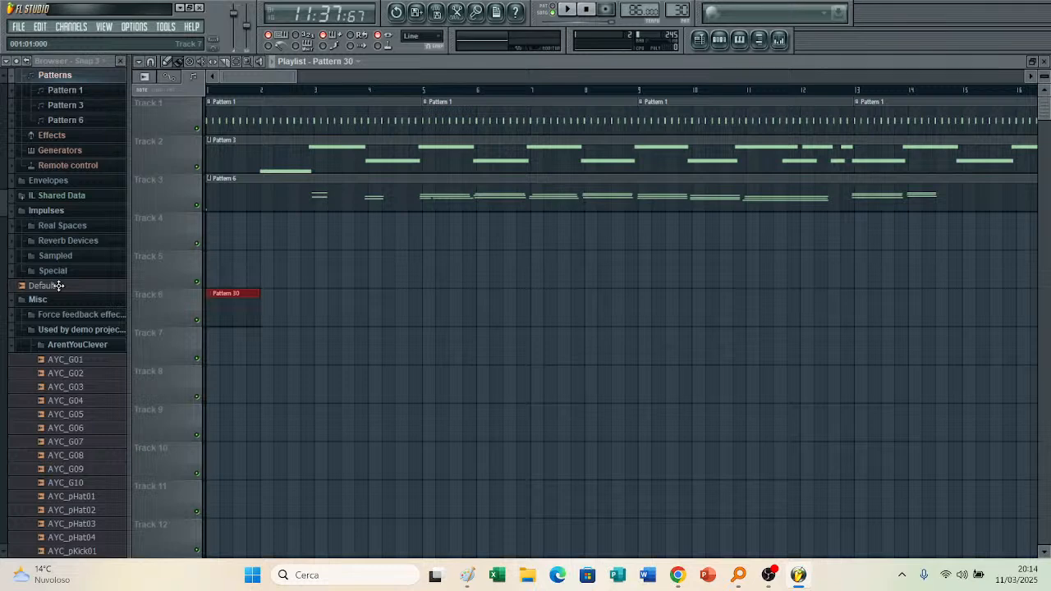
pyautogui.moveTo(59, 285); pyautogui.dragTo(212, 232)
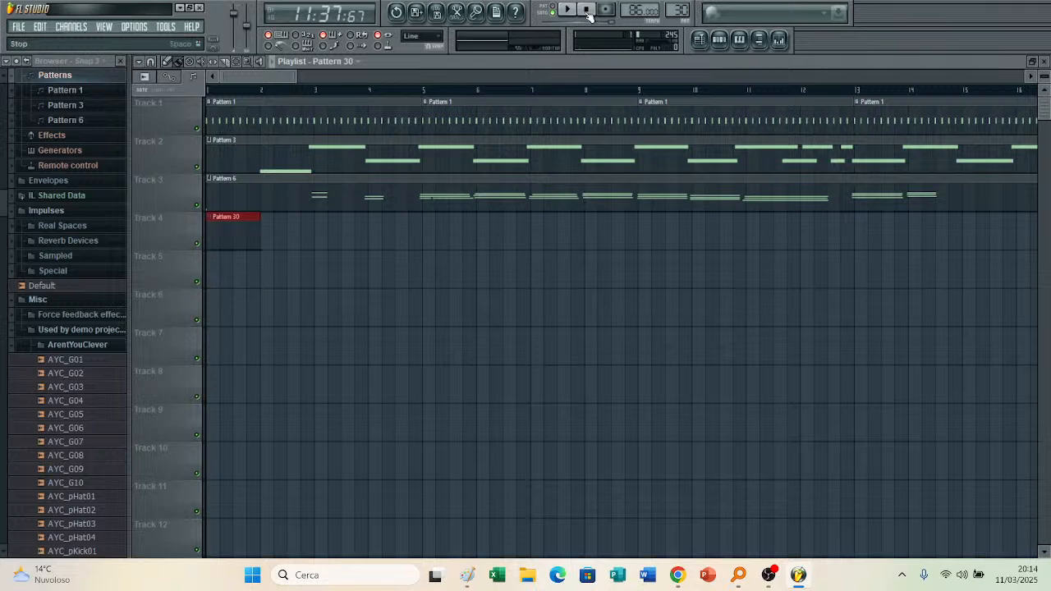
# Step: Show the channel list for pattern 30 and arm recording
pyautogui.click(729, 41)
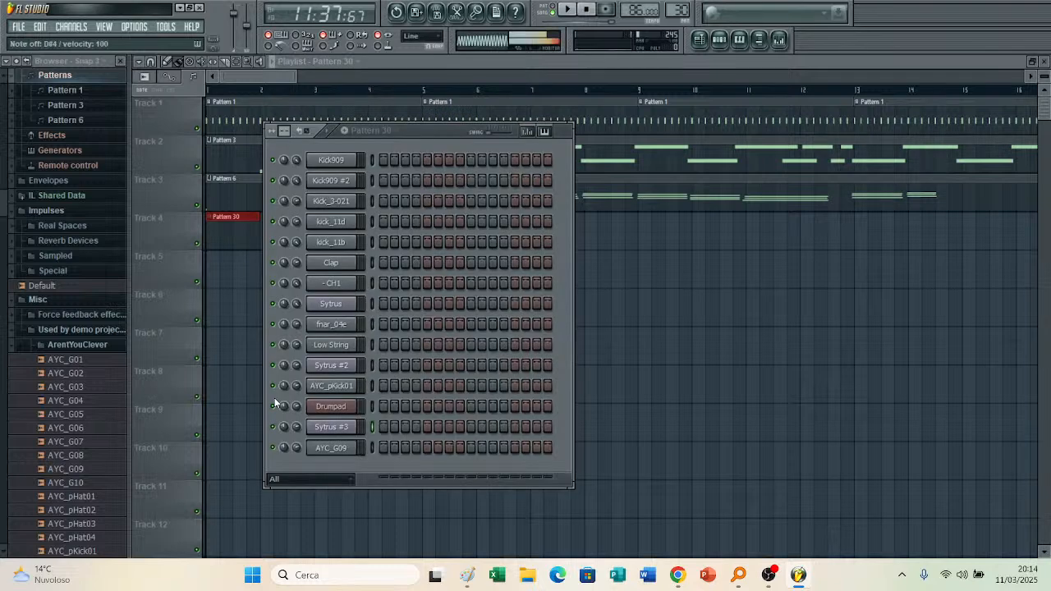
pyautogui.click(606, 9)
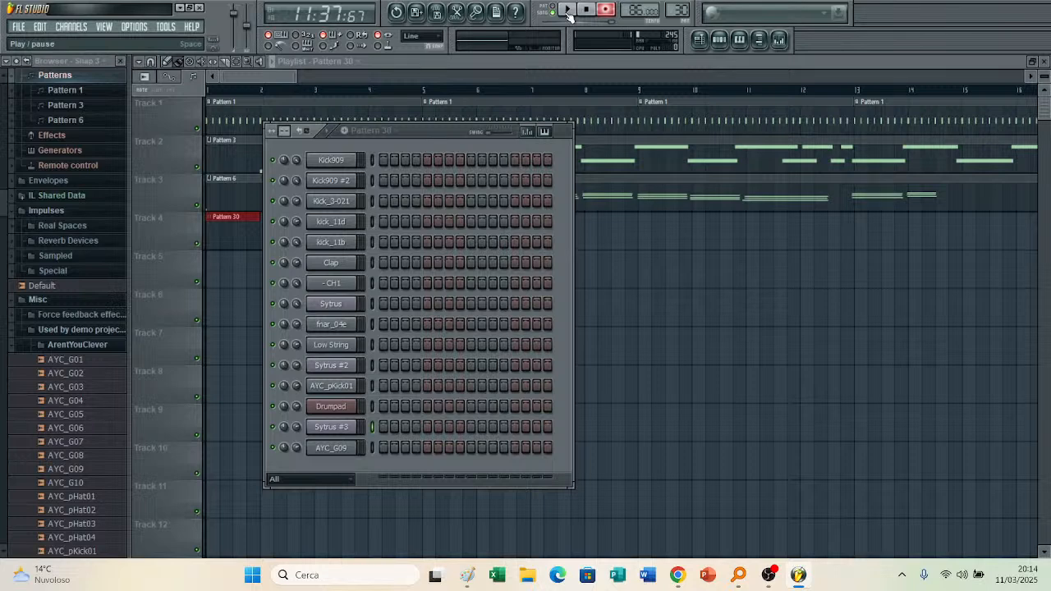
pyautogui.click(568, 13)
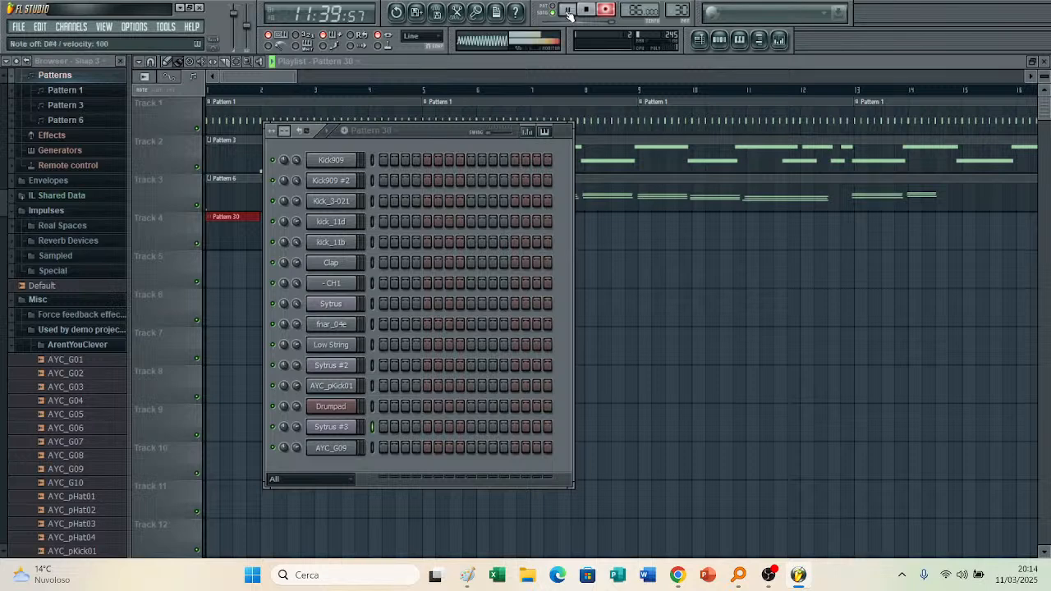
pyautogui.click(568, 14)
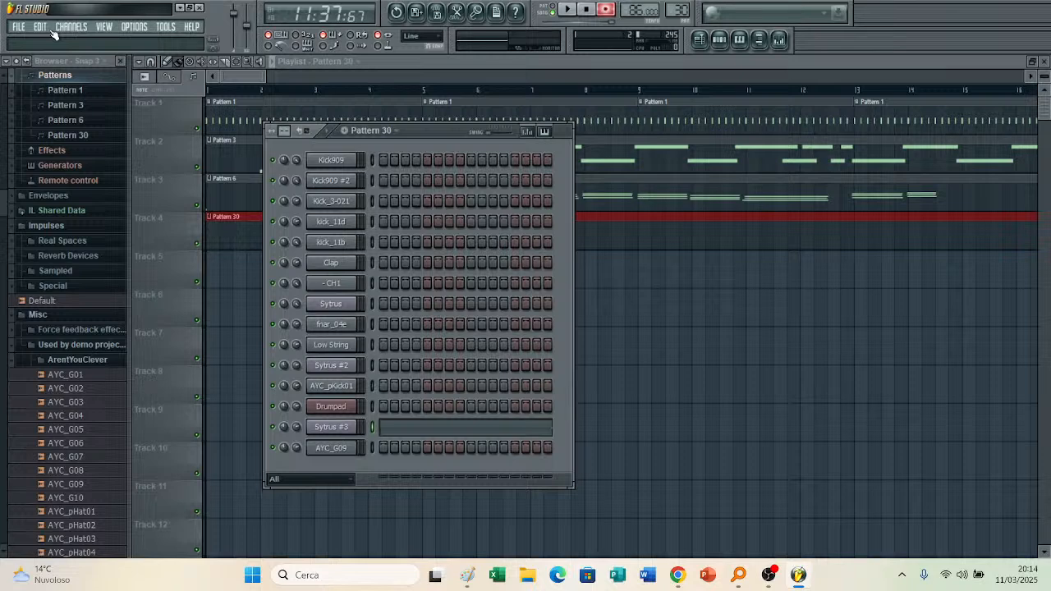
pyautogui.hotkey('ctrl', 'z')
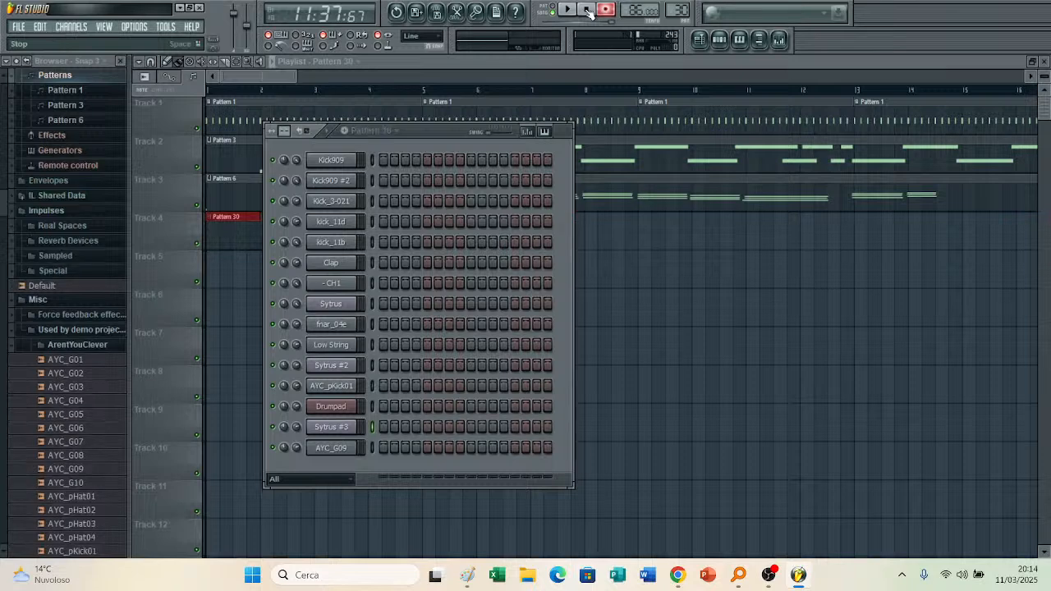
# Step: Start recording a Sytrus #3 melody into pattern 30 from the beginning of the song
pyautogui.click(588, 13)
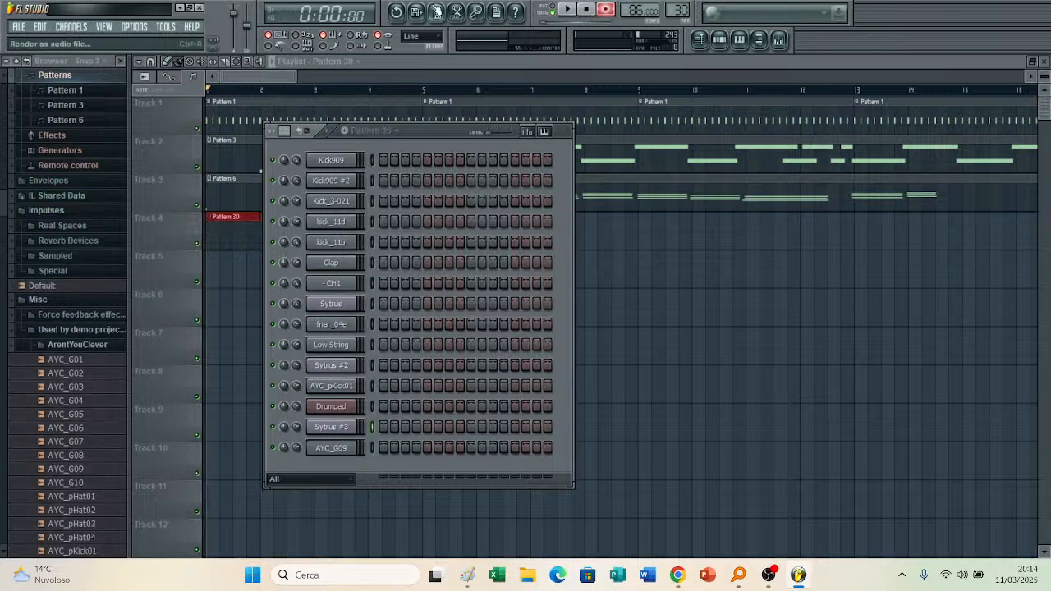
pyautogui.click(613, 23)
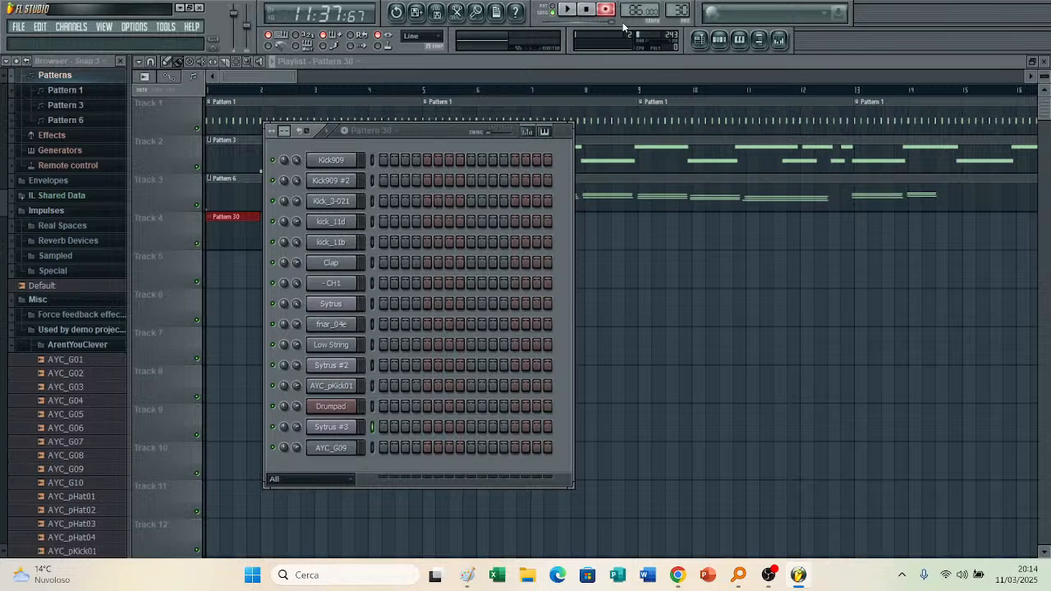
pyautogui.click(568, 12)
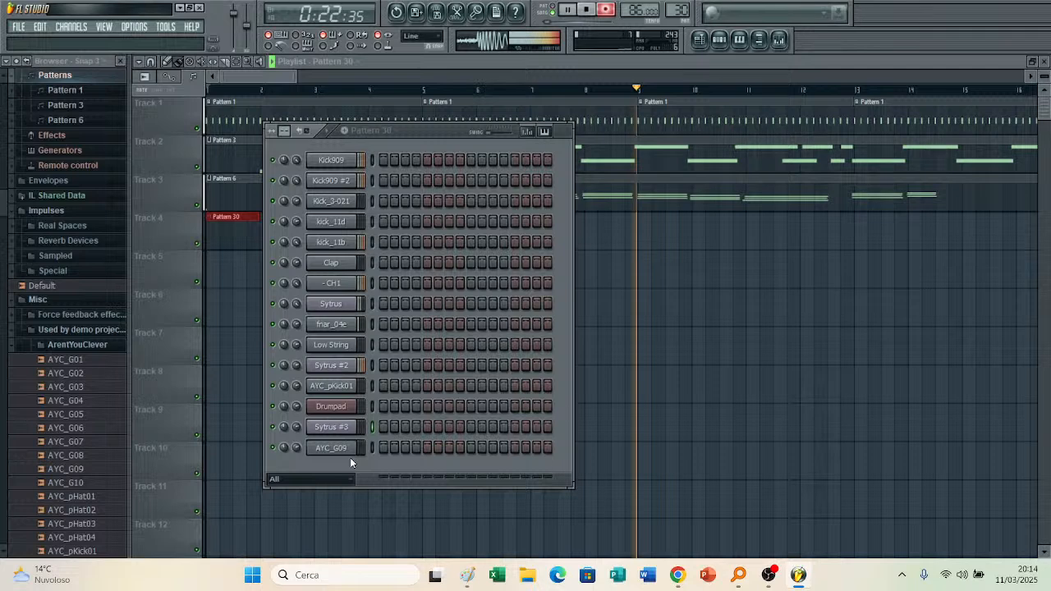
# Step: Delete the Drumpad channel from the channel list
pyautogui.rightClick(353, 406)
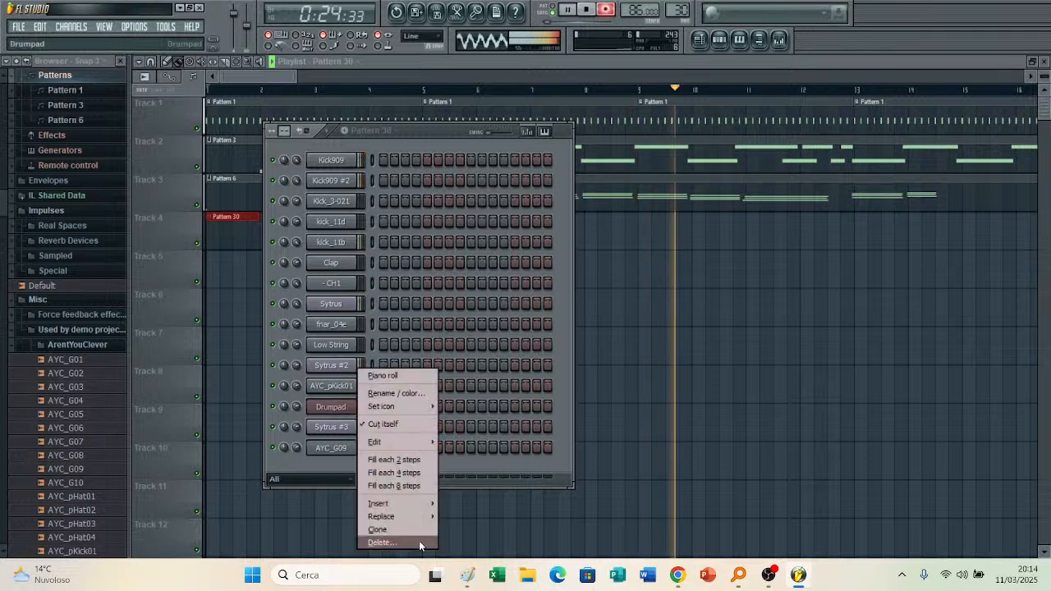
pyautogui.click(380, 542)
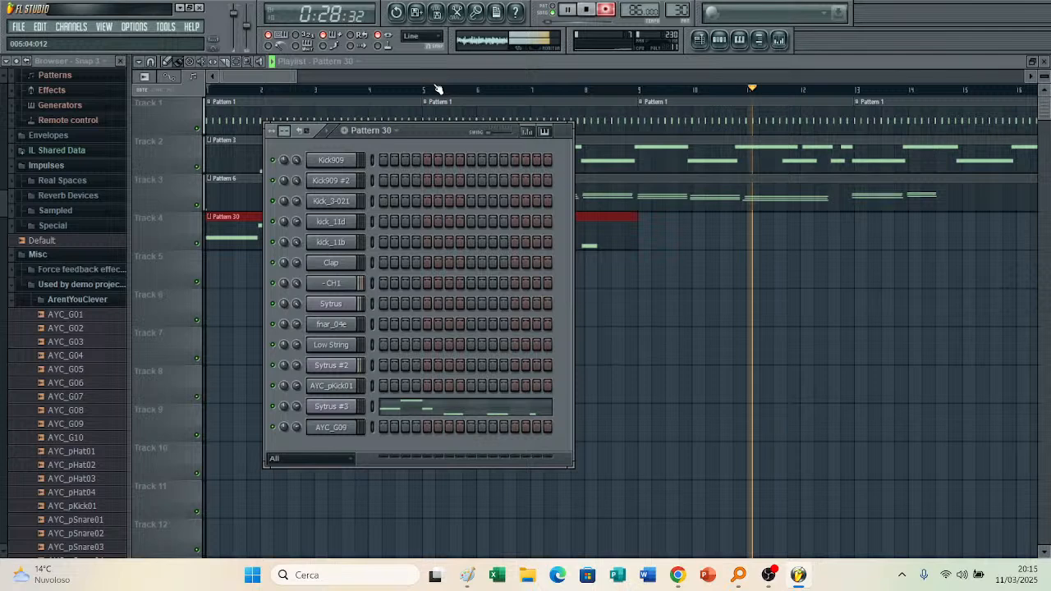
# Step: Bring the playlist to the front and stop the recording of pattern 30
pyautogui.click(292, 62)
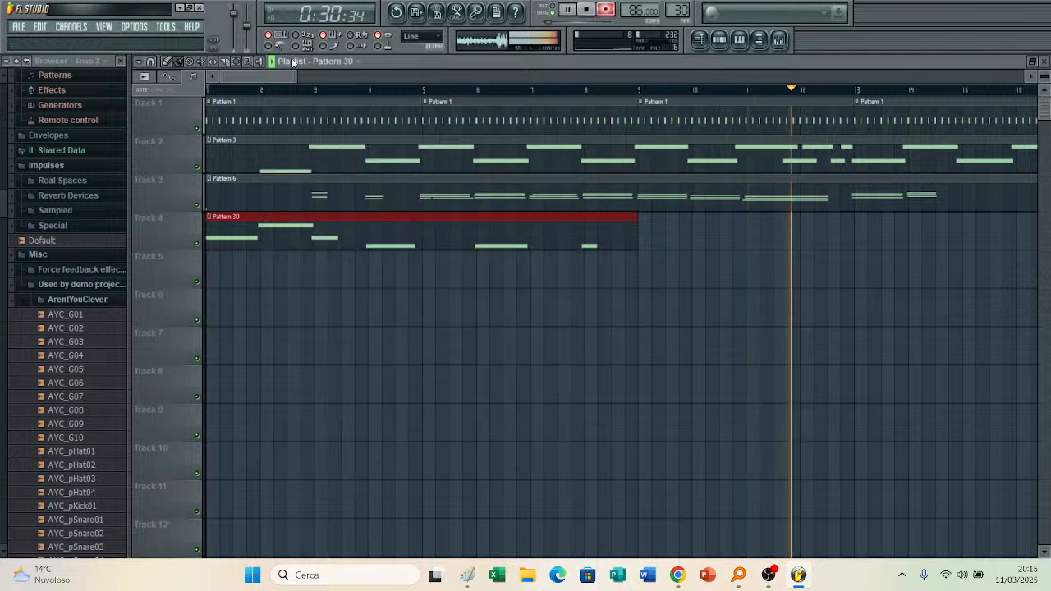
pyautogui.click(593, 12)
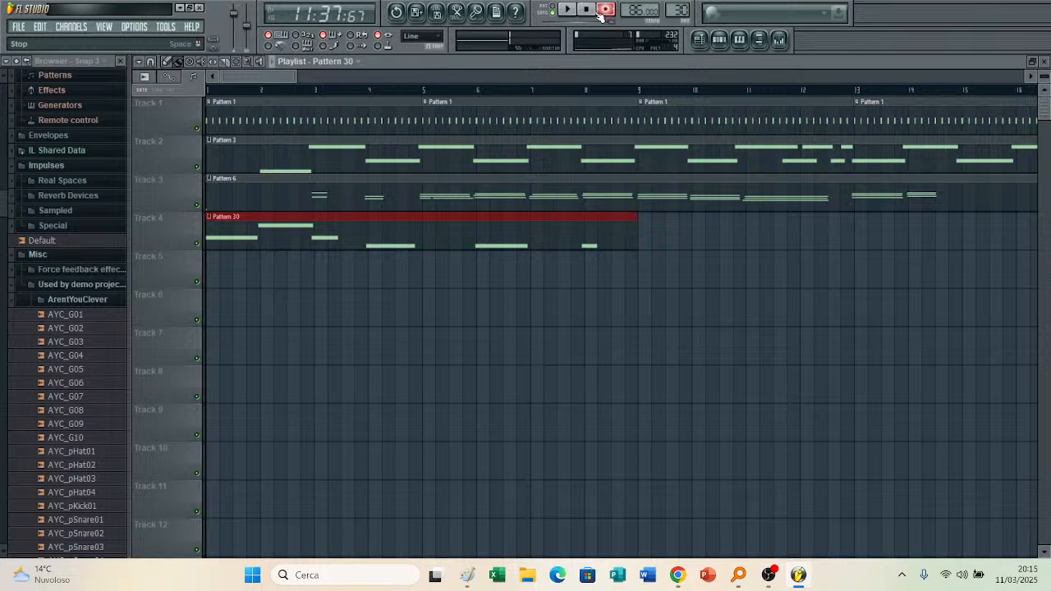
pyautogui.press('space')
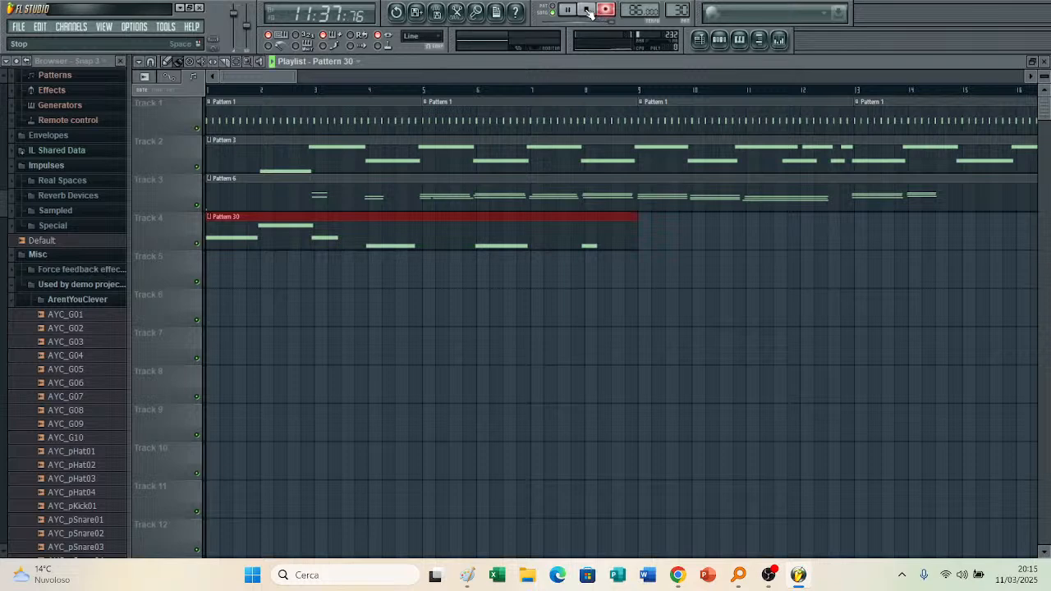
pyautogui.click(588, 11)
# Step: Undo the notes recorded in pattern 30 and disarm recording
pyautogui.click(40, 27)
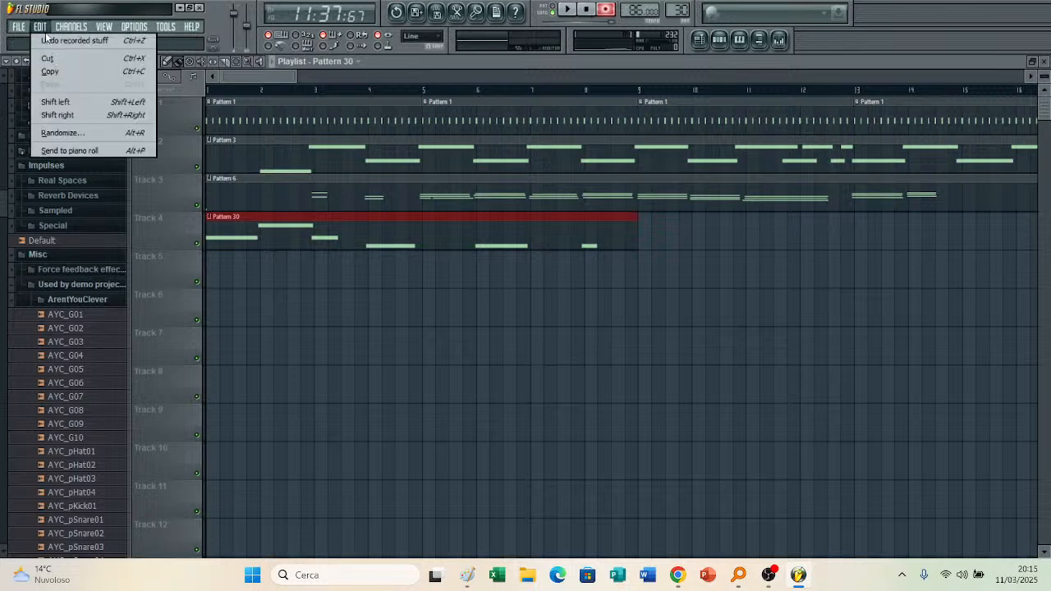
pyautogui.click(47, 40)
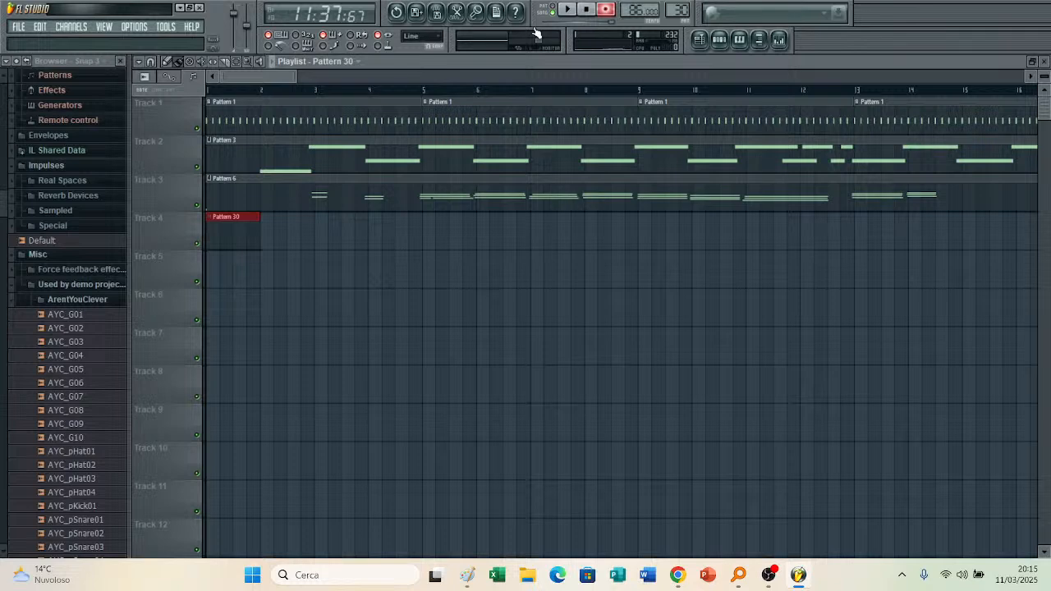
pyautogui.click(601, 10)
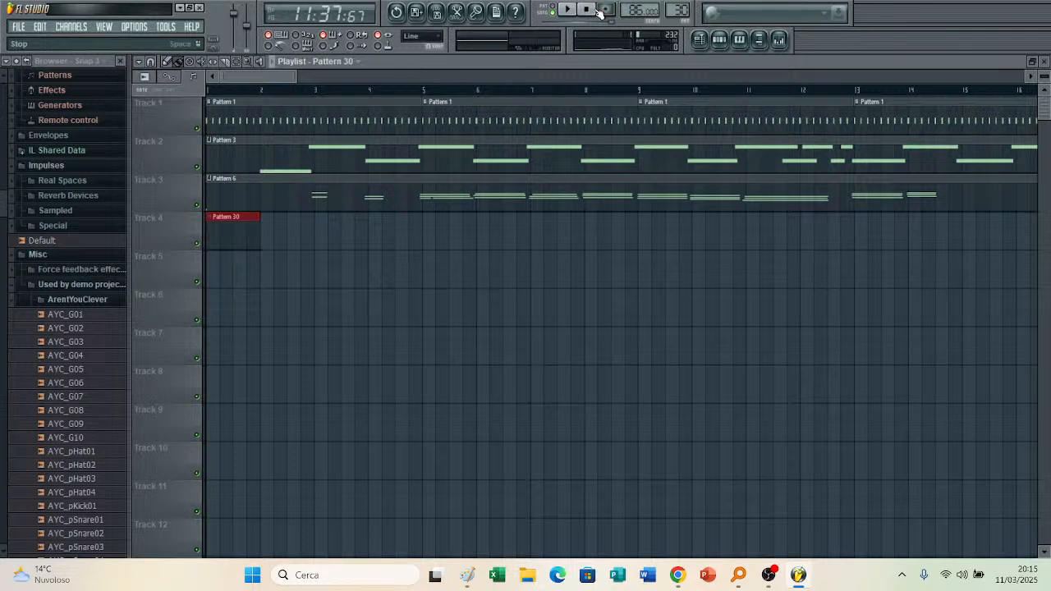
# Step: Bring up the Sytrus #3 instrument, audition it with a few notes and adjust its X/Y modulation point
pyautogui.click(698, 40)
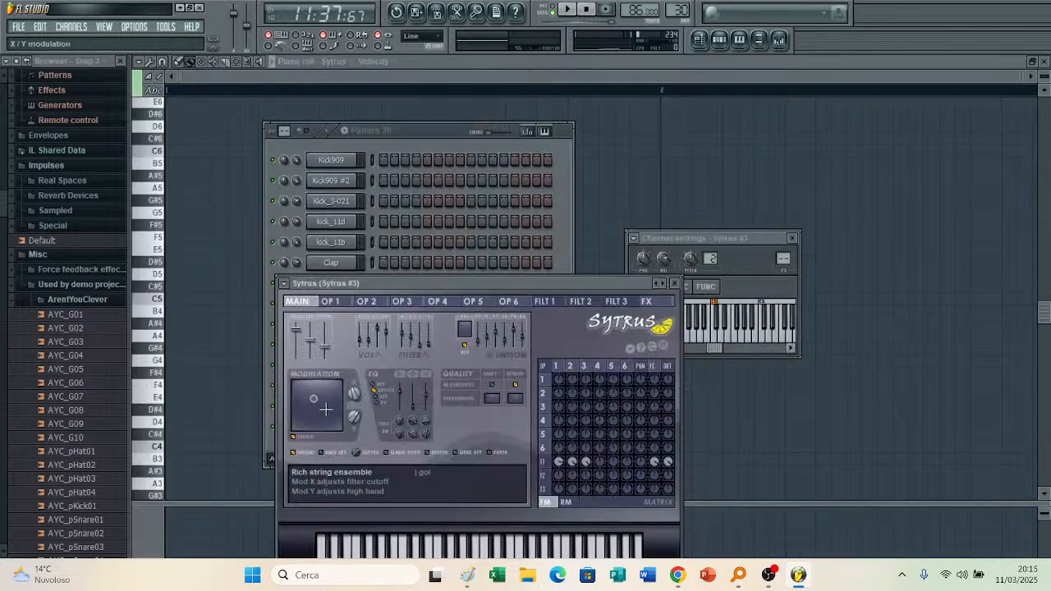
pyautogui.press('c')
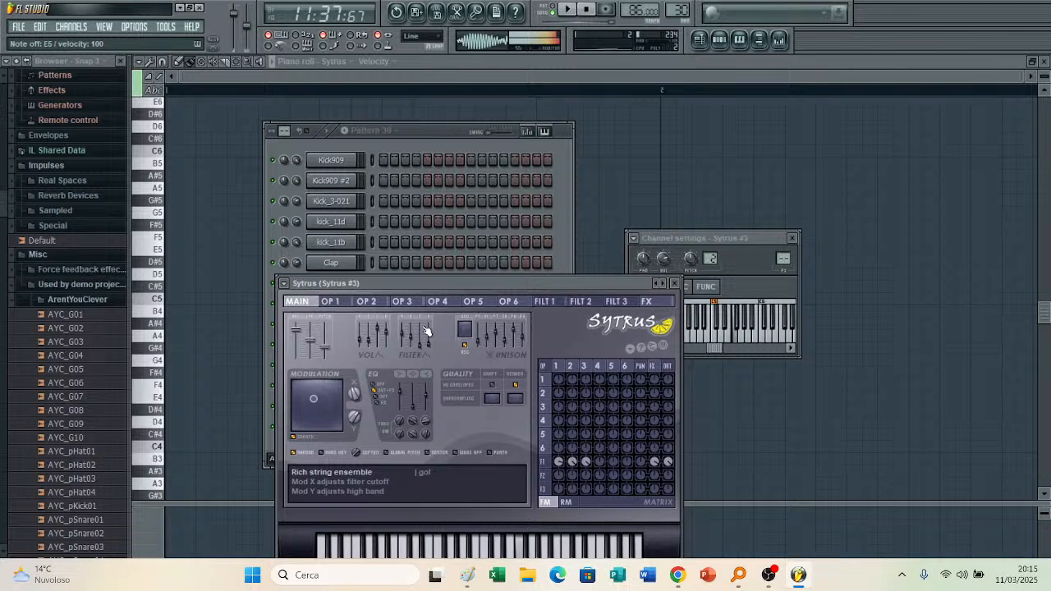
pyautogui.press('x')
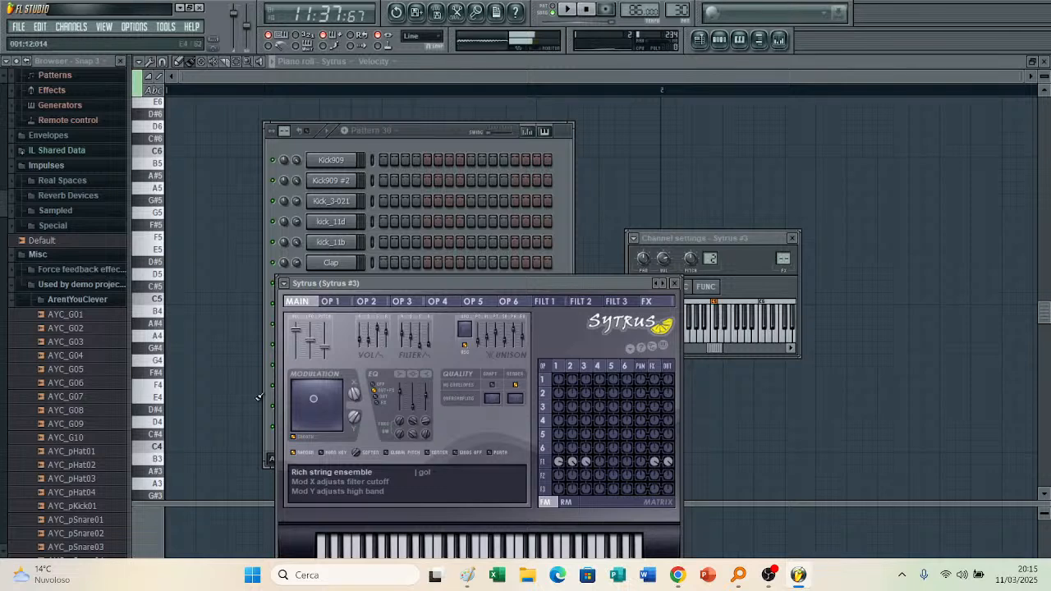
pyautogui.moveTo(313, 398)
pyautogui.mouseDown()
pyautogui.moveTo(325, 385)
pyautogui.moveTo(310, 404)
pyautogui.moveTo(316, 395)
pyautogui.moveTo(321, 423)
pyautogui.moveTo(331, 388)
pyautogui.moveTo(301, 409)
pyautogui.moveTo(317, 414)
pyautogui.moveTo(310, 424)
pyautogui.moveTo(336, 411)
pyautogui.moveTo(339, 426)
pyautogui.moveTo(295, 384)
pyautogui.moveTo(335, 414)
pyautogui.moveTo(306, 395)
pyautogui.mouseUp()
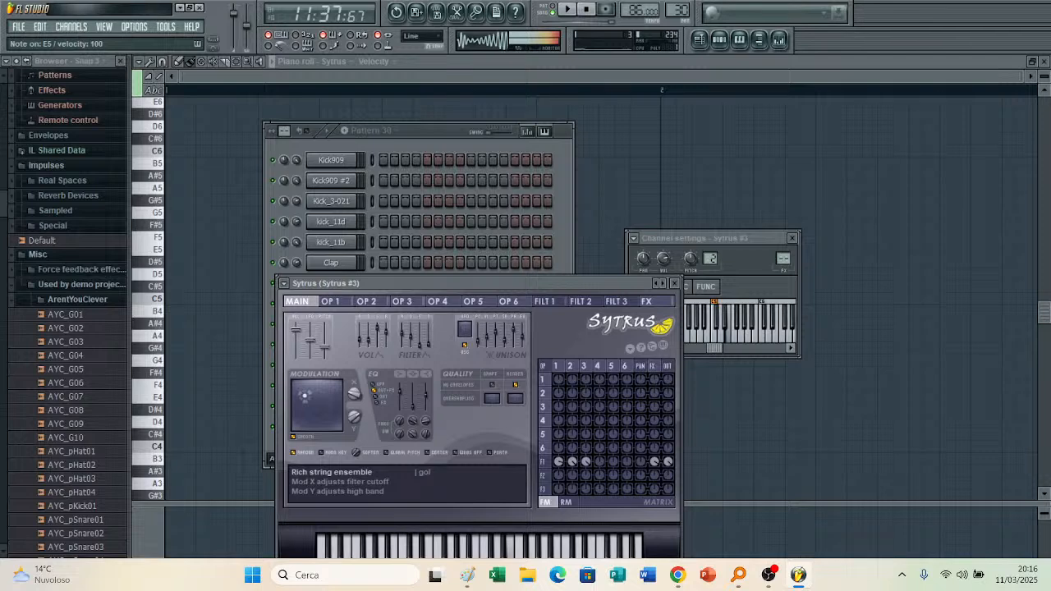
pyautogui.moveTo(306, 396); pyautogui.dragTo(313, 410)
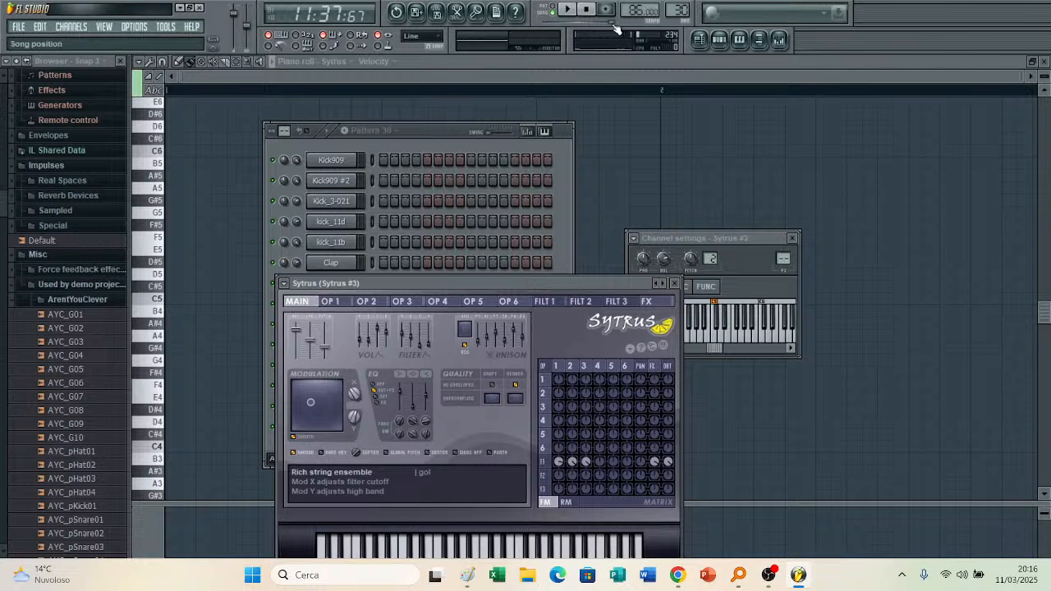
# Step: Return to the playlist and solo Track 4, which holds the pattern 30 clip
pyautogui.click(699, 41)
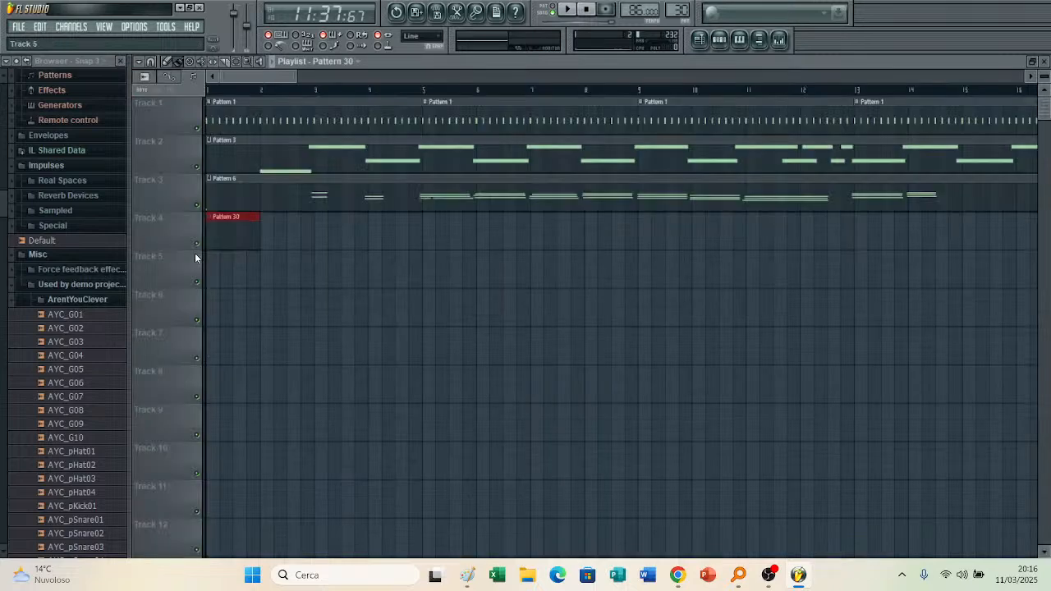
pyautogui.click(197, 242)
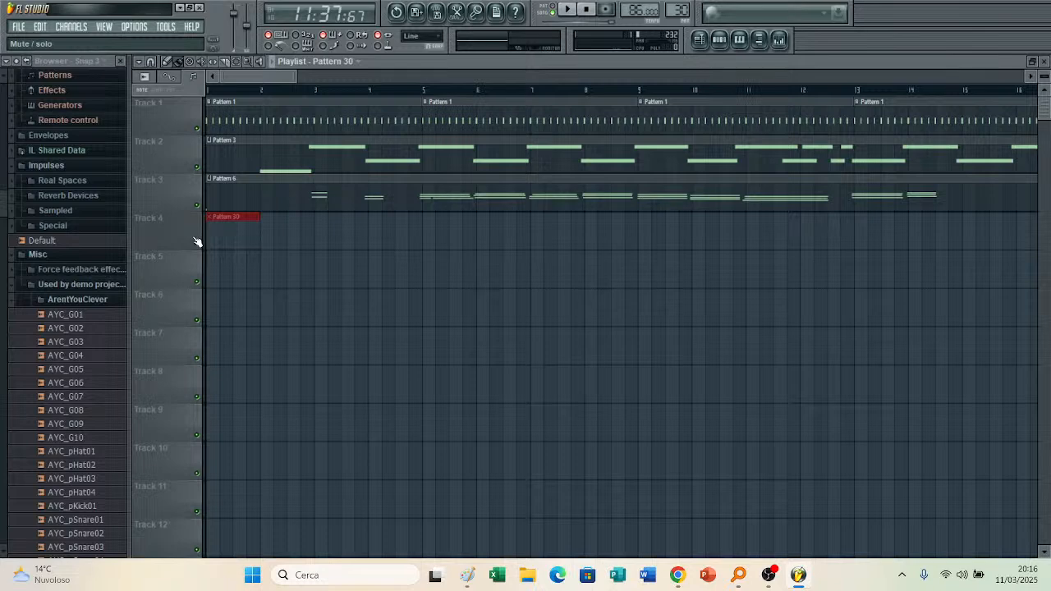
pyautogui.rightClick(197, 242)
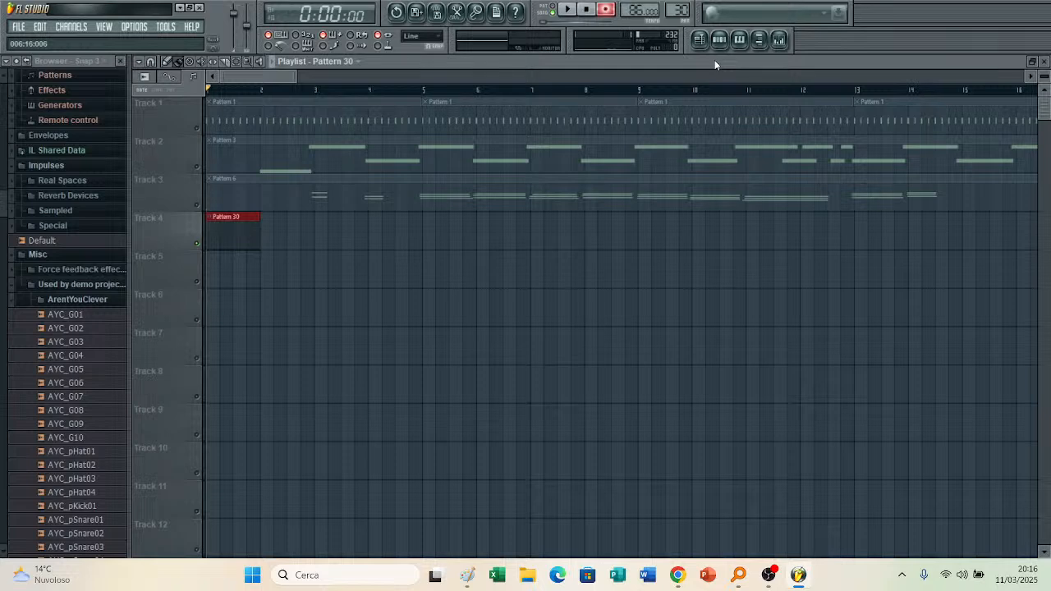
# Step: Show the channel list and record a new Sytrus #3 take into pattern 30 from the start of the song
pyautogui.press('F6')
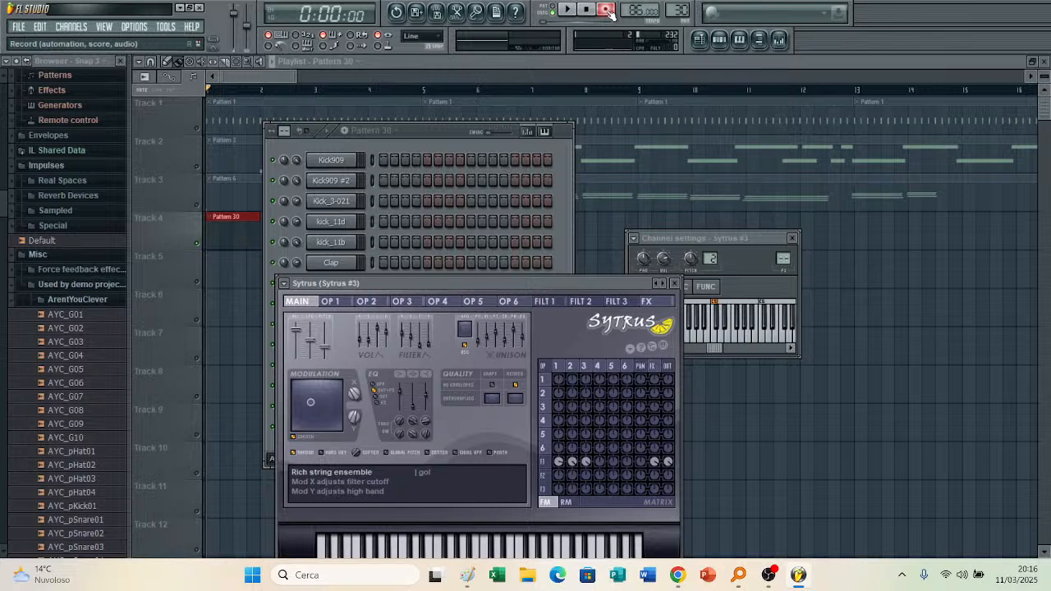
pyautogui.press('space')
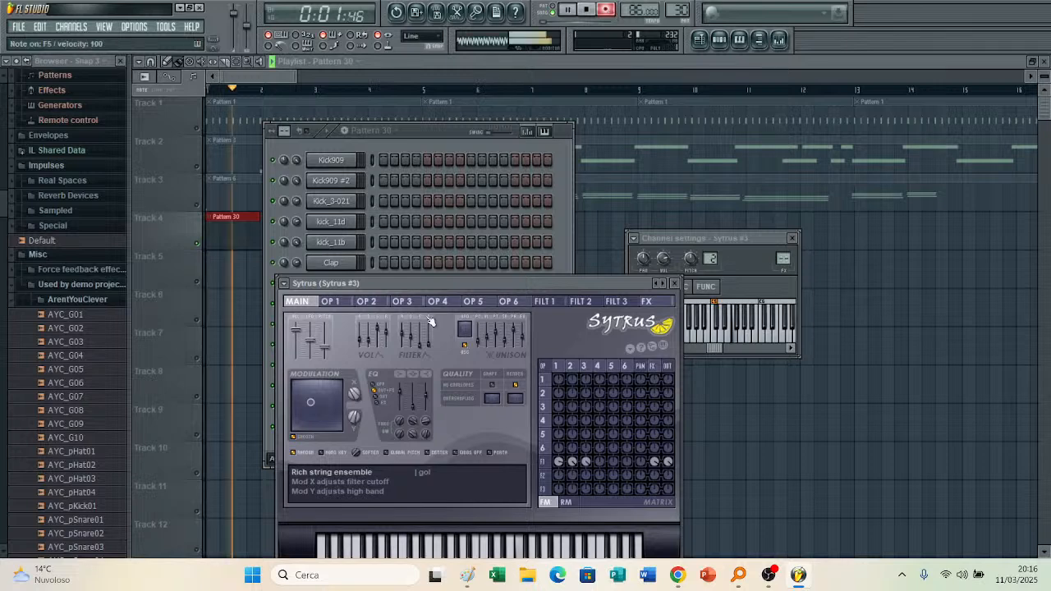